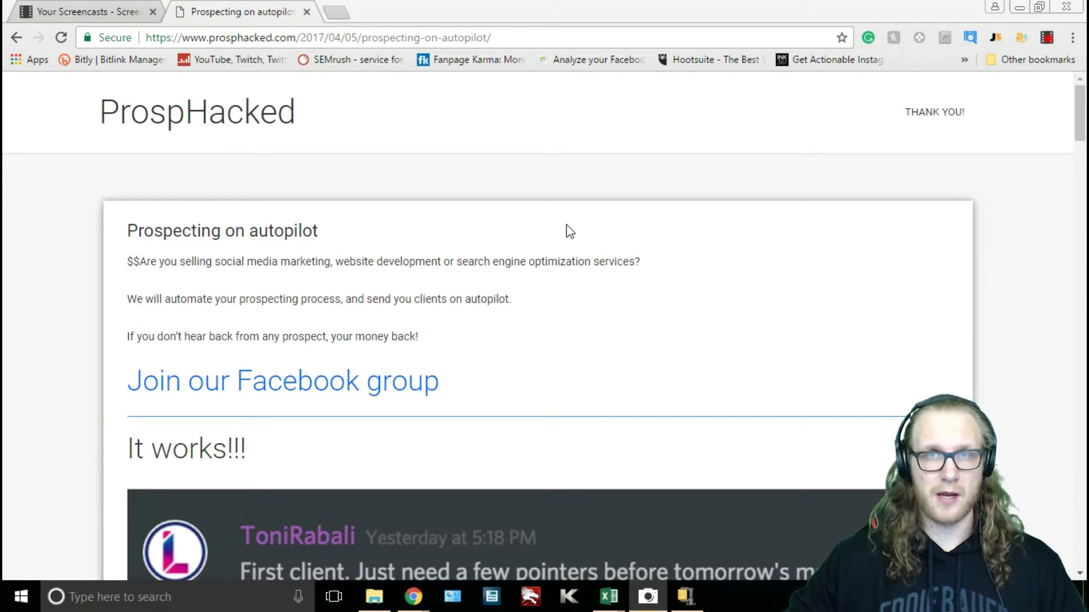
Look through the customer testimonials on the Prospecting on autopilot page.
scroll(591, 240, "down", 5)
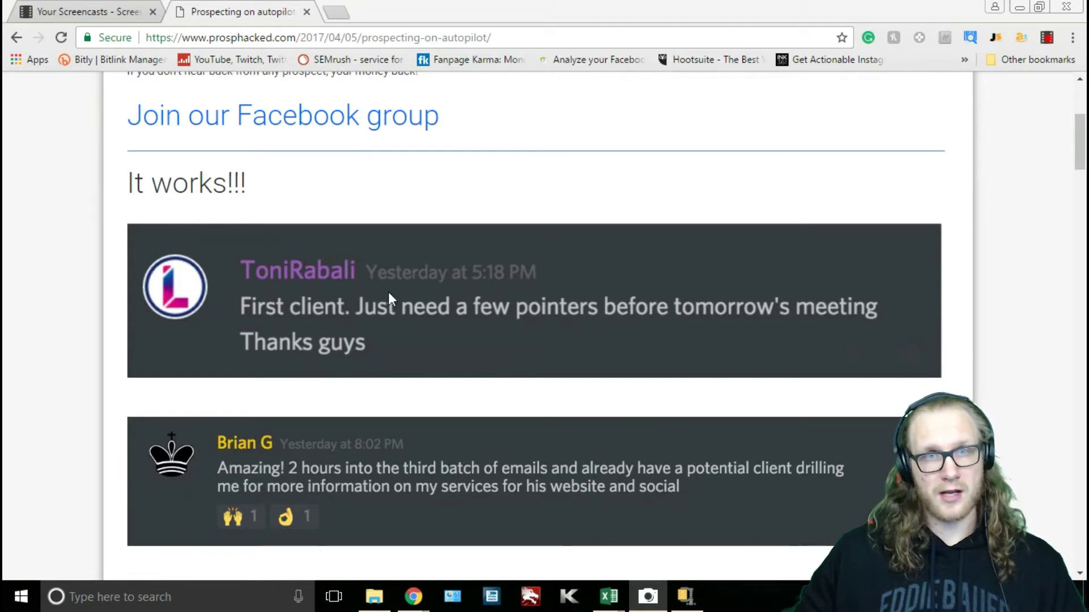
scroll(389, 292, "down", 15)
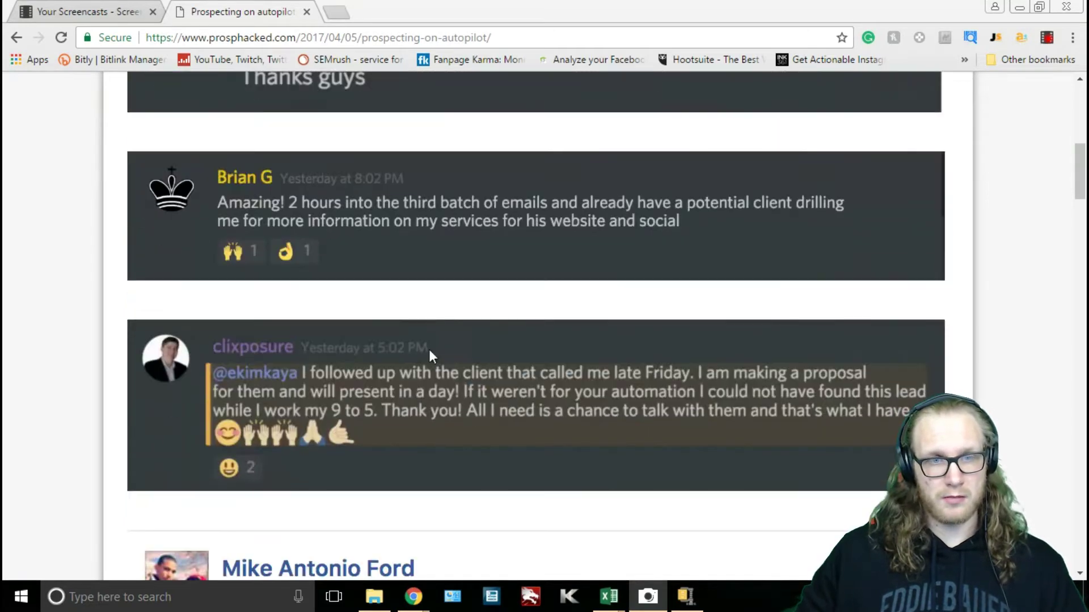
scroll(474, 382, "down", 14)
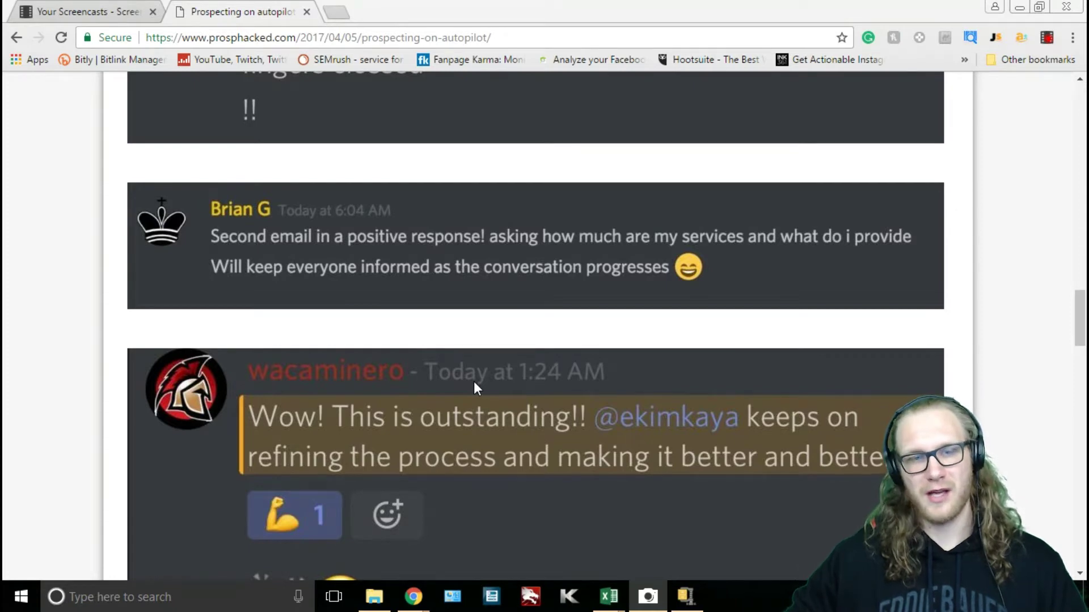
scroll(475, 383, "down", 5)
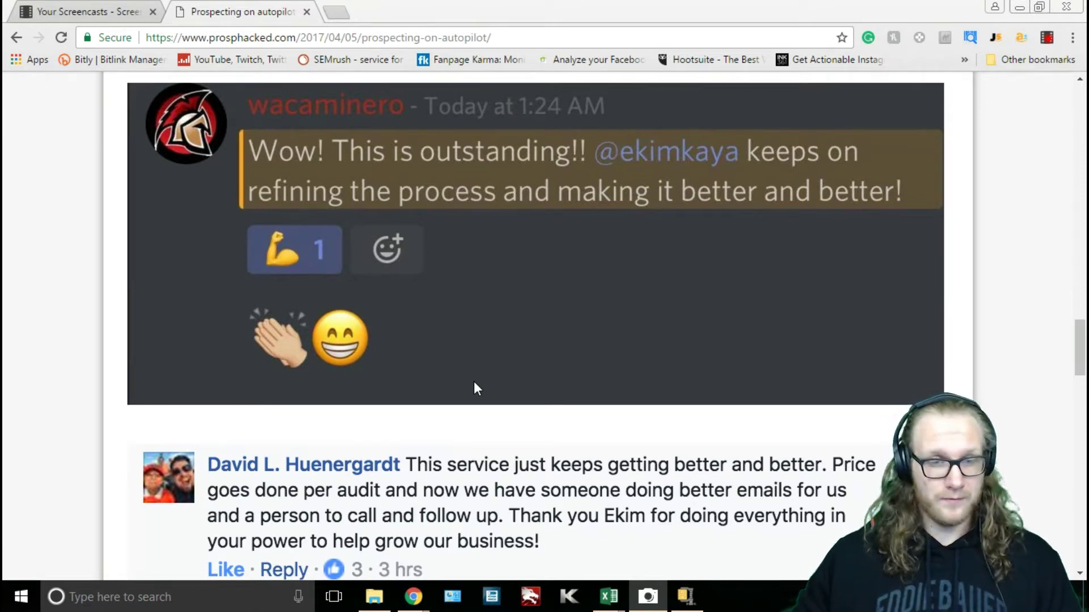
scroll(522, 386, "up", 15)
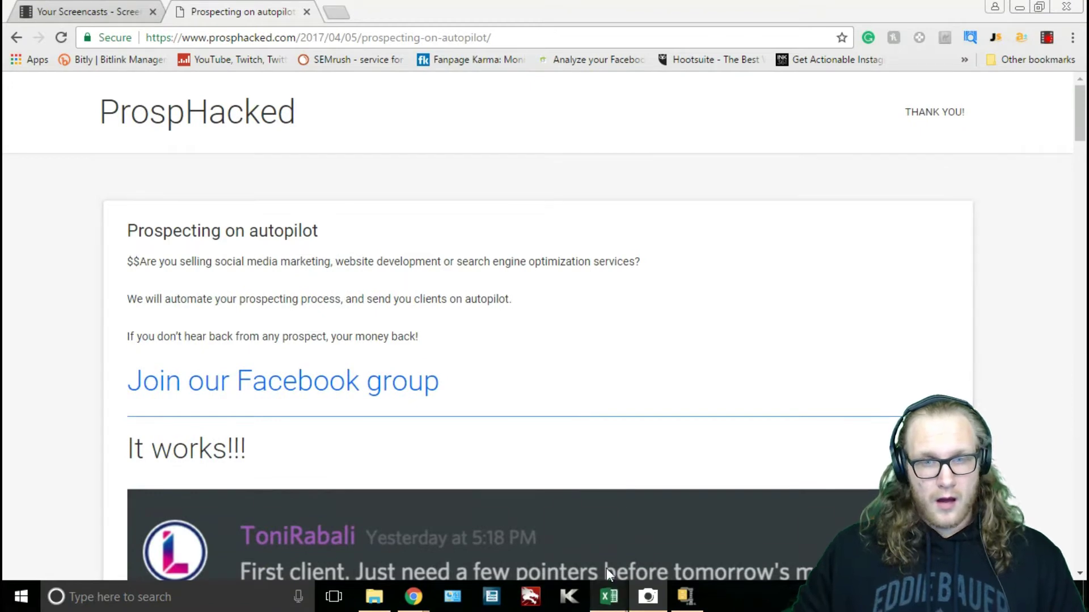
Switch to the CA_Business_Data_1 workbook in Excel and turn on filters for all header columns.
mouse_move(609, 592)
left_click(607, 525)
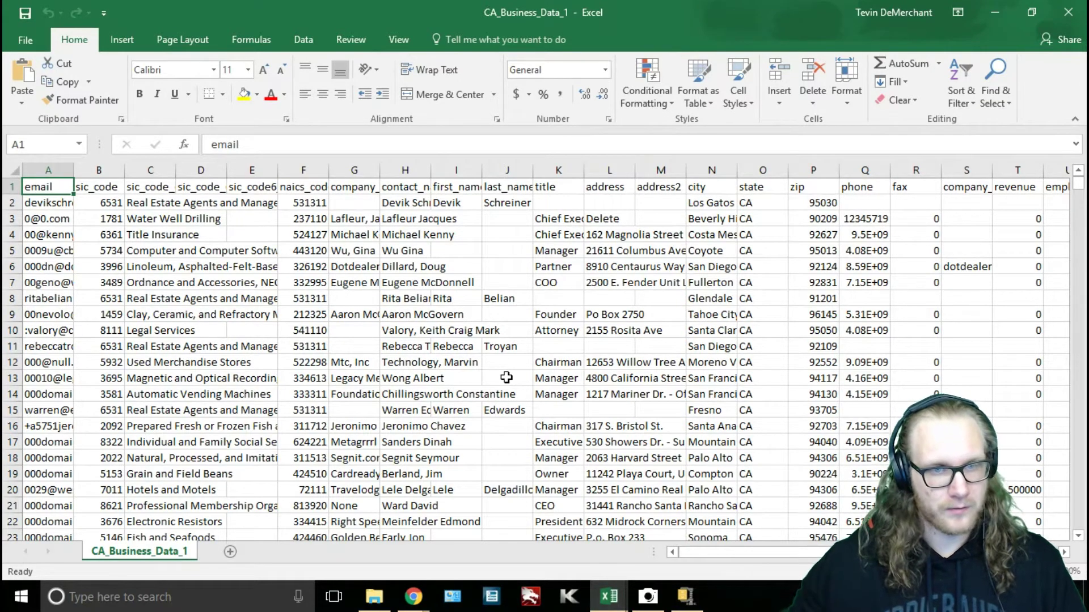
mouse_move(692, 553)
left_mouse_down()
mouse_move(780, 553)
mouse_move(695, 553)
left_mouse_up()
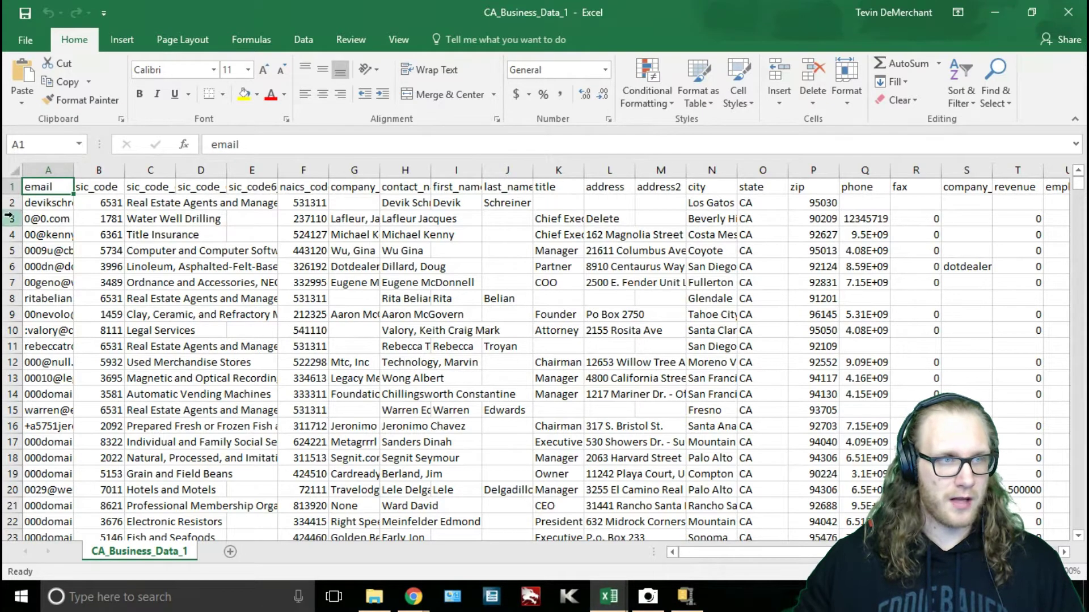
left_click(14, 171)
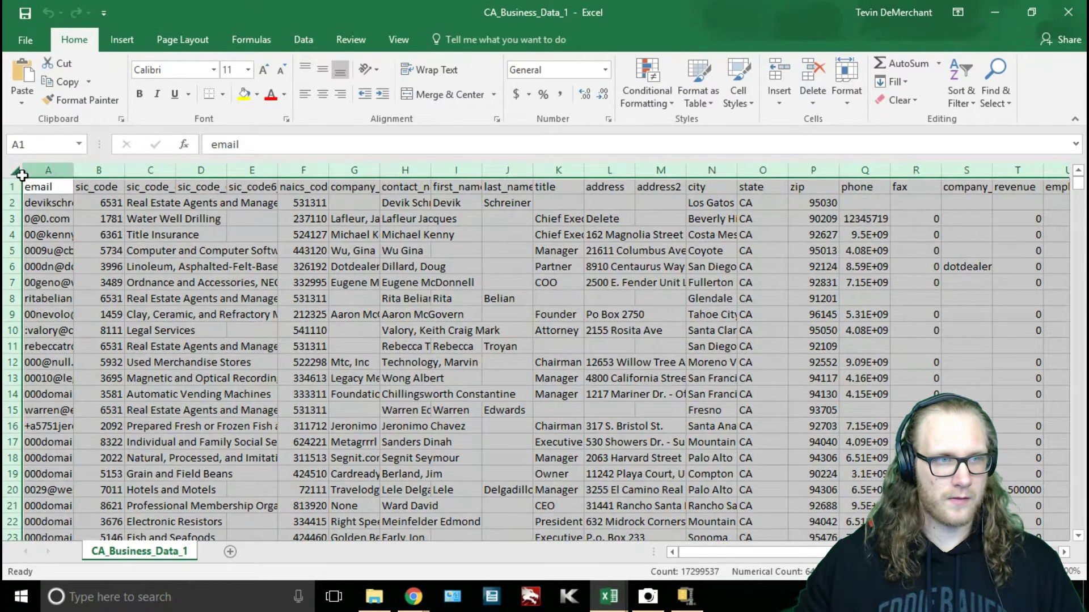
left_click(959, 94)
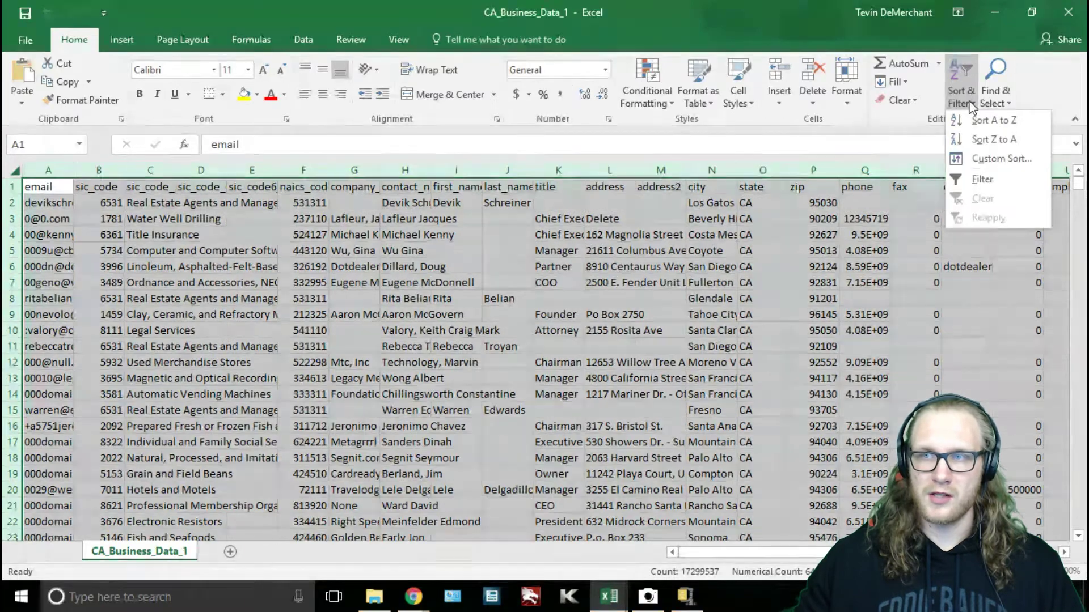
left_click(982, 179)
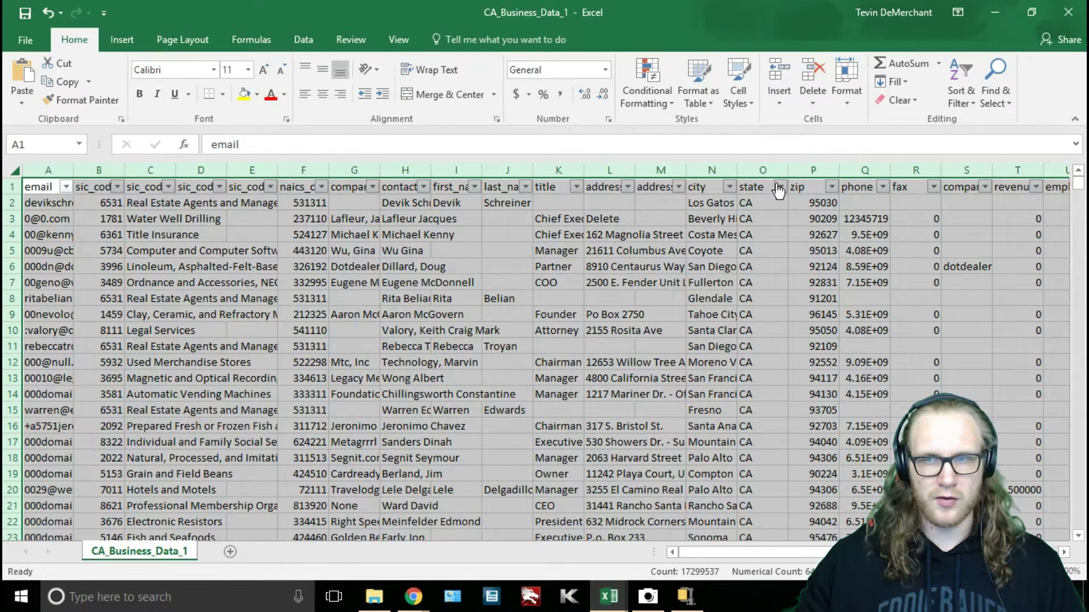
left_click(621, 219)
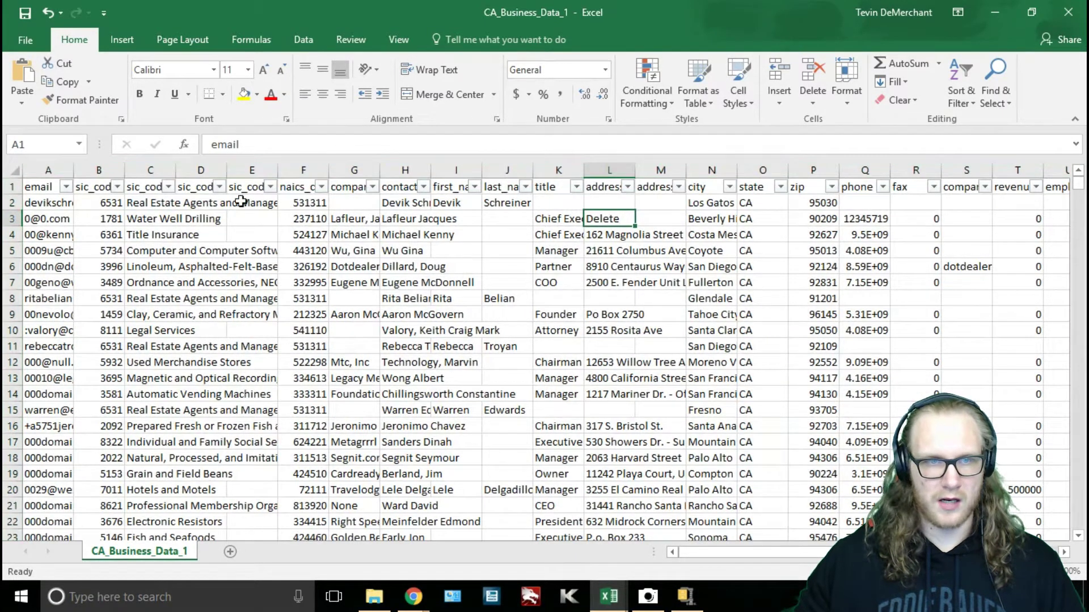
Widen the email column and the columns from sic_code through title so their contents are easier to read.
left_click_drag(73, 170, 128, 171)
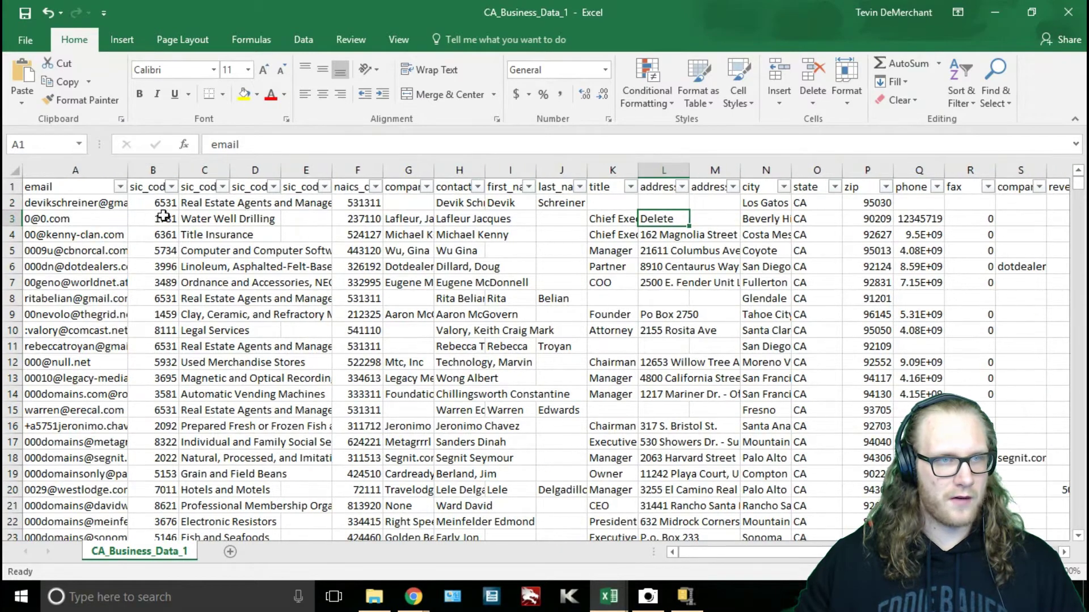
left_click_drag(234, 171, 1069, 171)
left_click(404, 171)
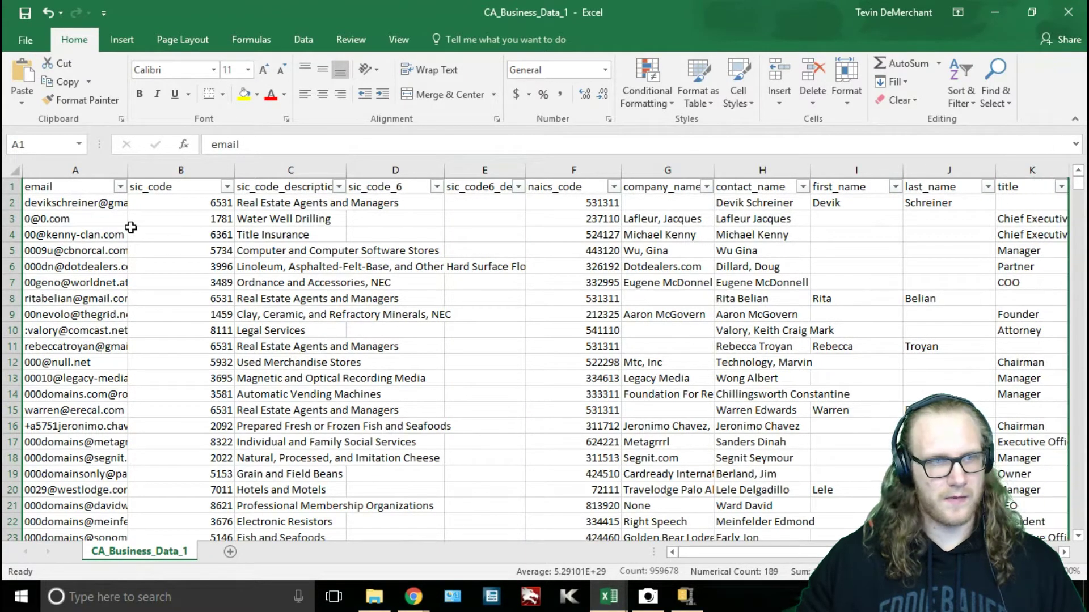
Delete the email, sic_code and naics_code columns from the sheet.
left_click(81, 169)
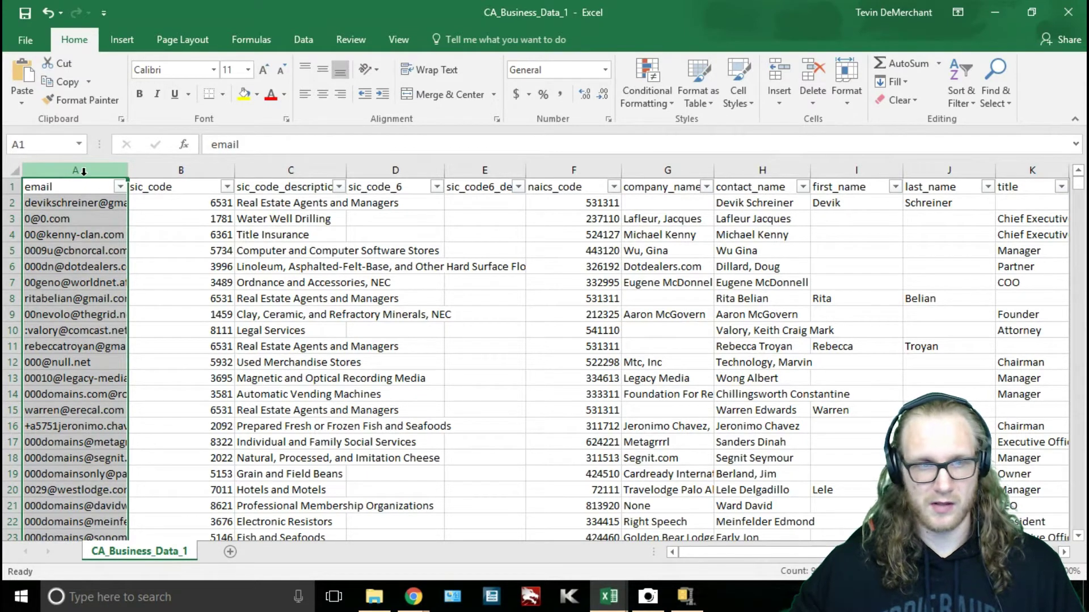
right_click(88, 172)
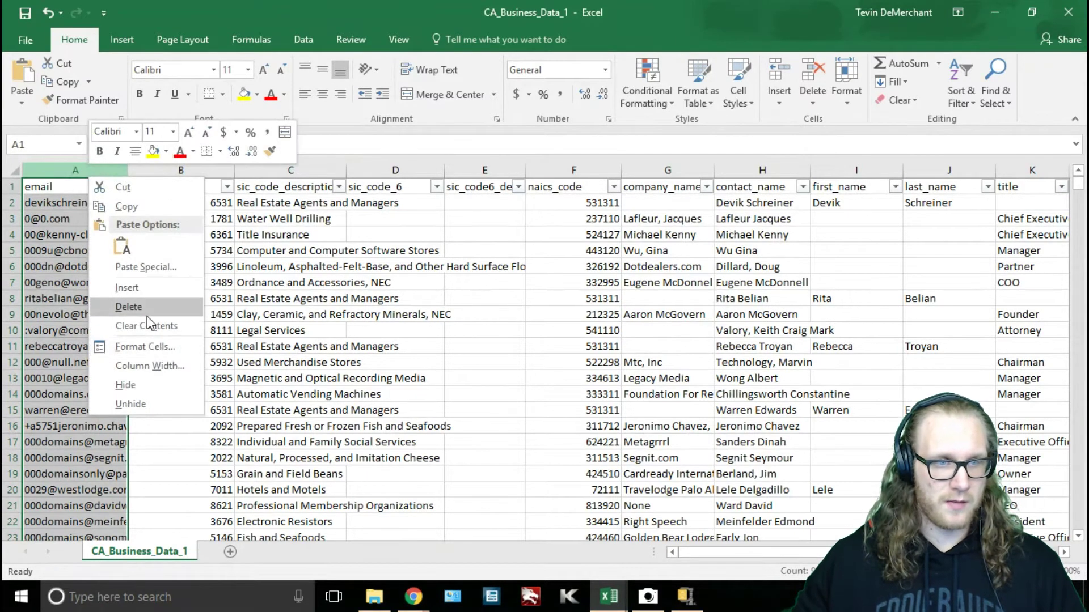
left_click(149, 308)
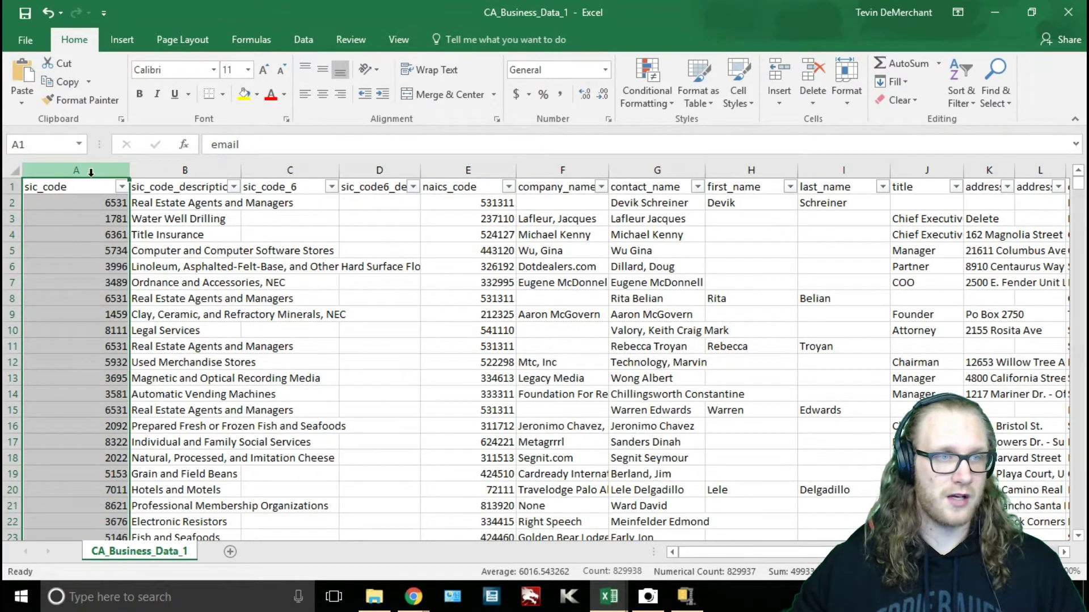
right_click(91, 172)
left_click(152, 312)
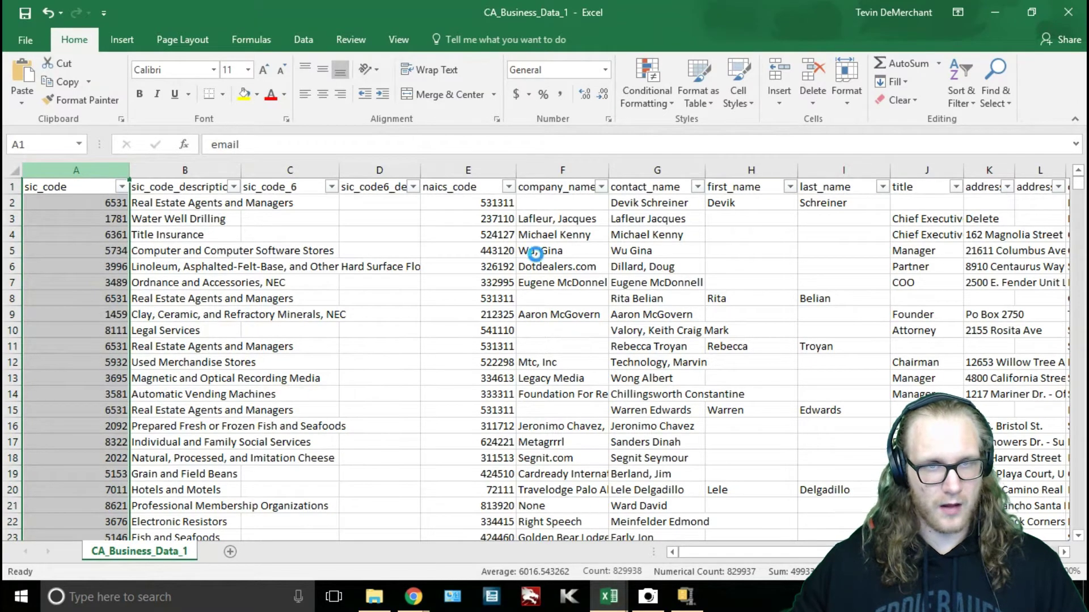
left_click(377, 173)
right_click(377, 175)
left_click(416, 308)
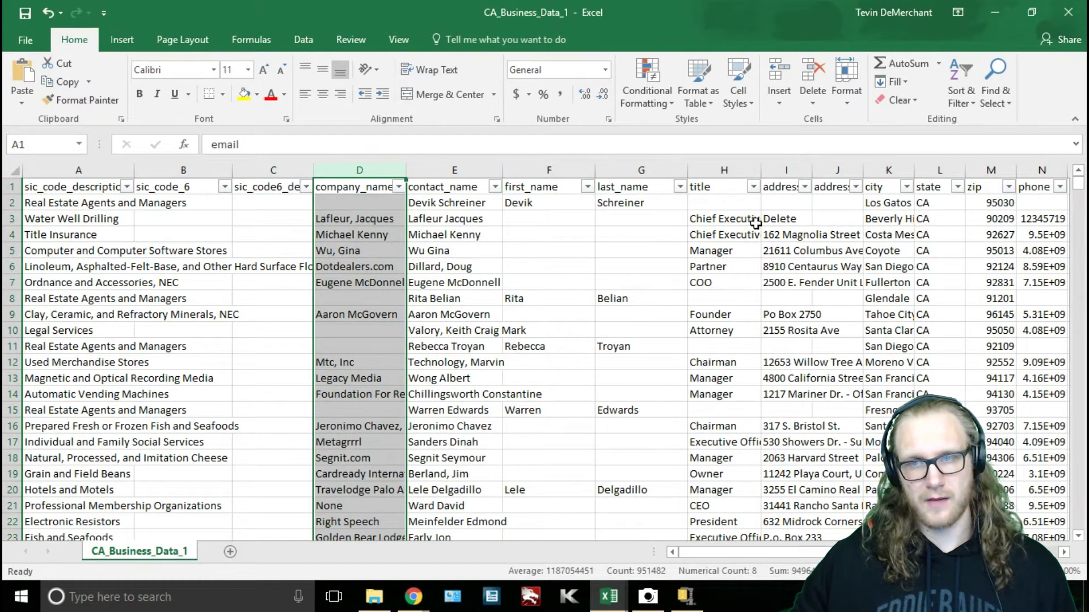
Widen the address, city, zip and fax columns.
left_click_drag(758, 550, 847, 549)
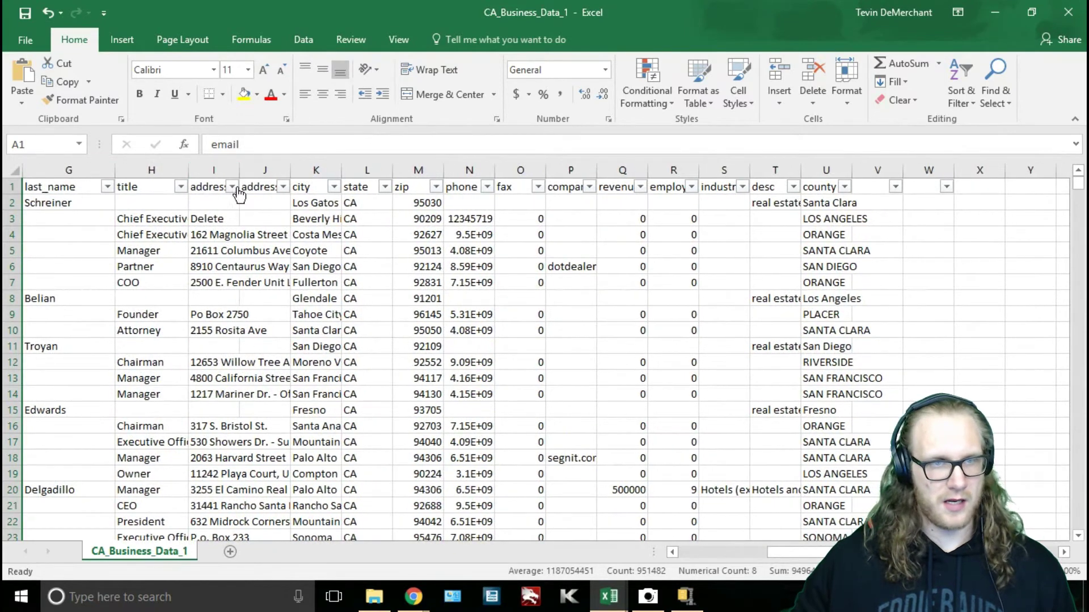
left_click_drag(240, 170, 302, 171)
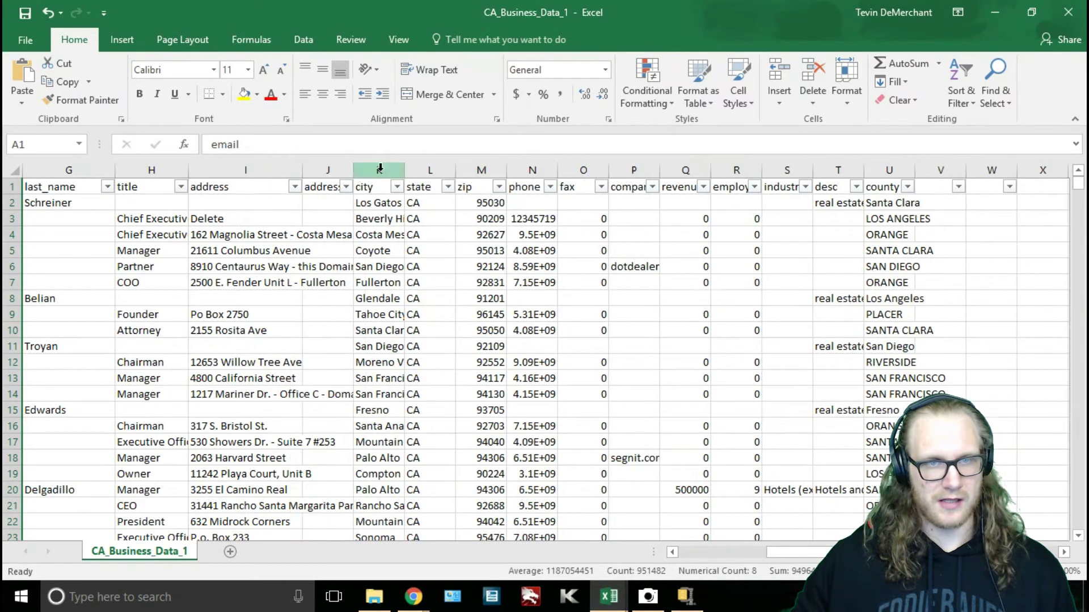
left_click_drag(405, 170, 455, 170)
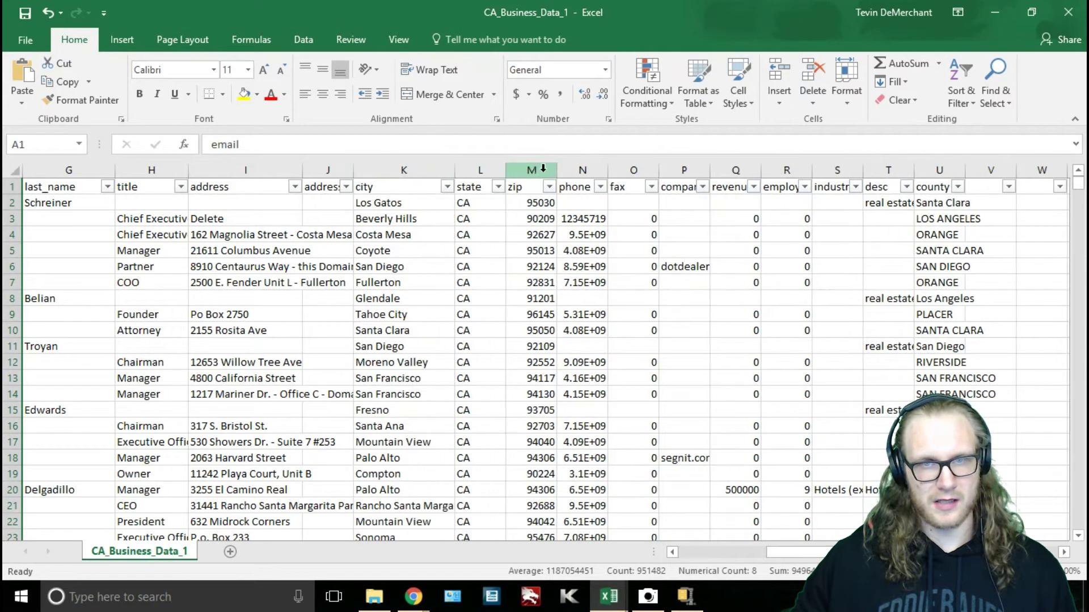
left_click_drag(557, 170, 600, 170)
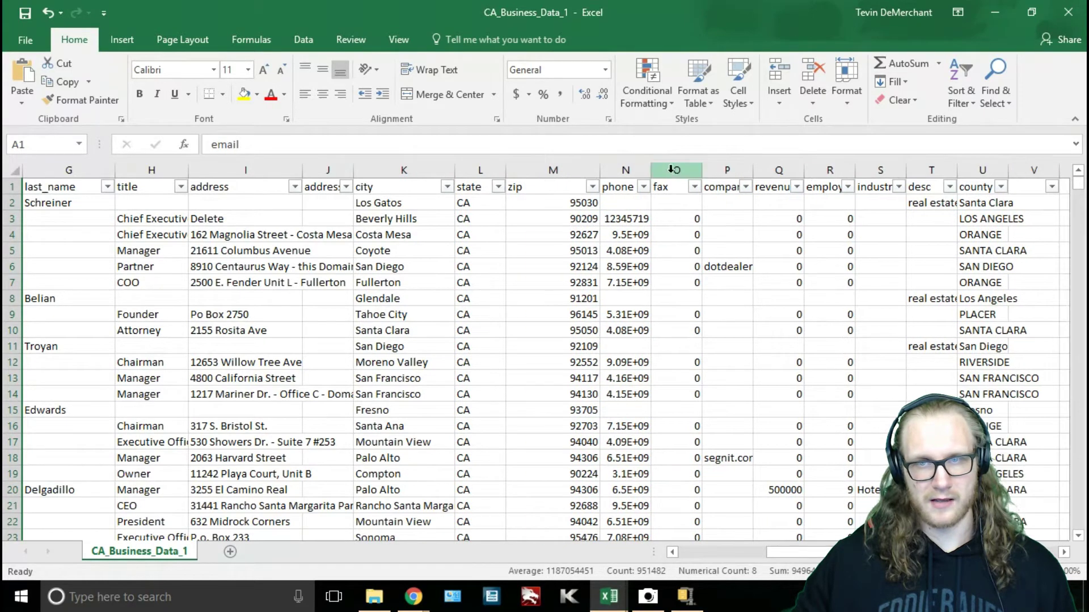
left_click_drag(702, 170, 756, 178)
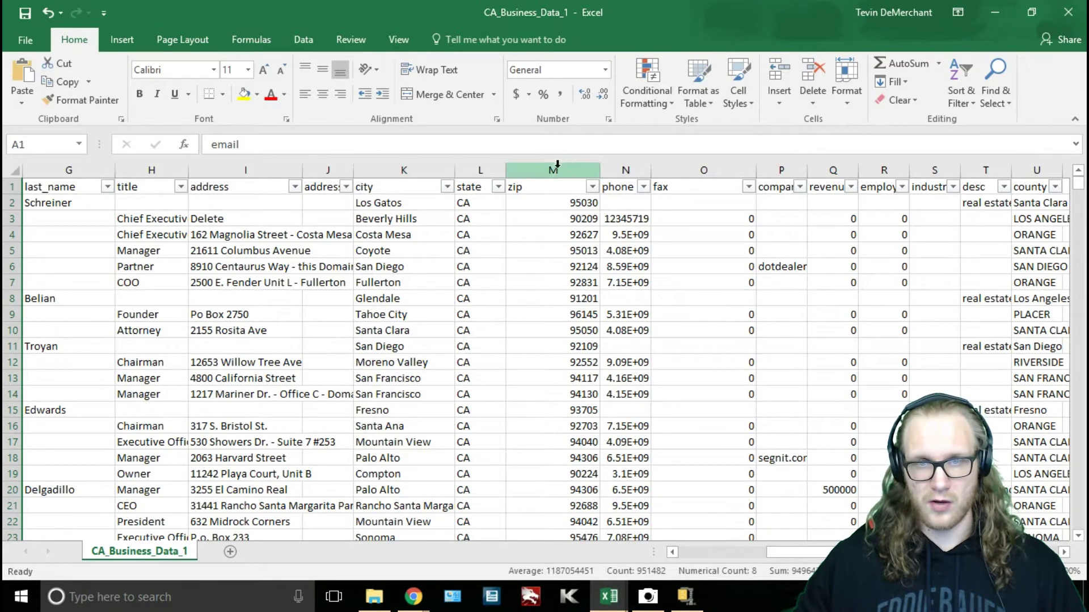
Delete the city, state, zip, phone and fax columns, and widen the company_website through desc columns.
left_click(726, 182)
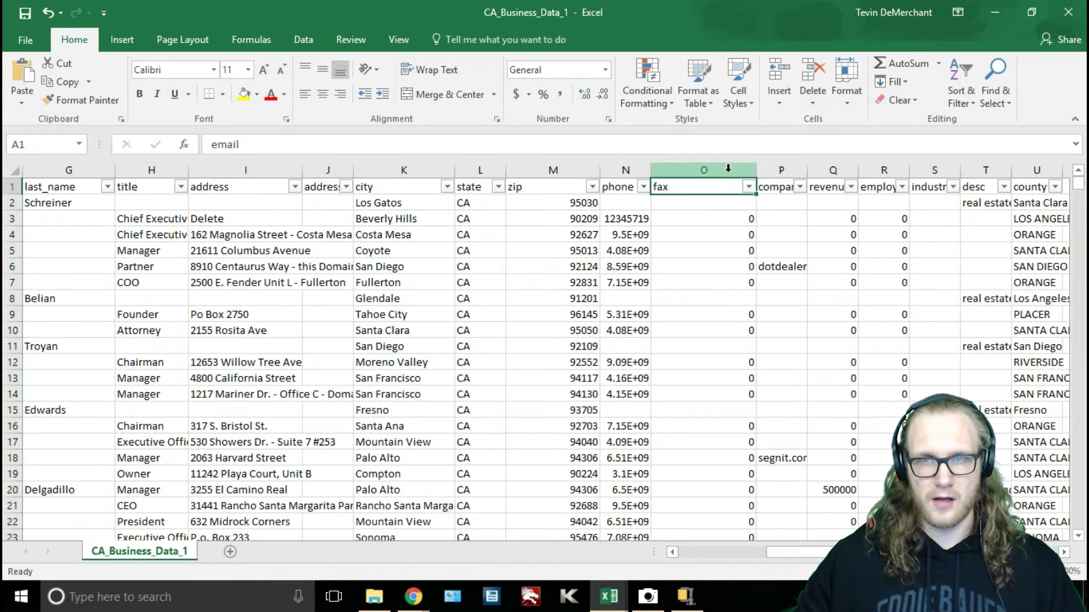
left_click_drag(728, 170, 406, 172)
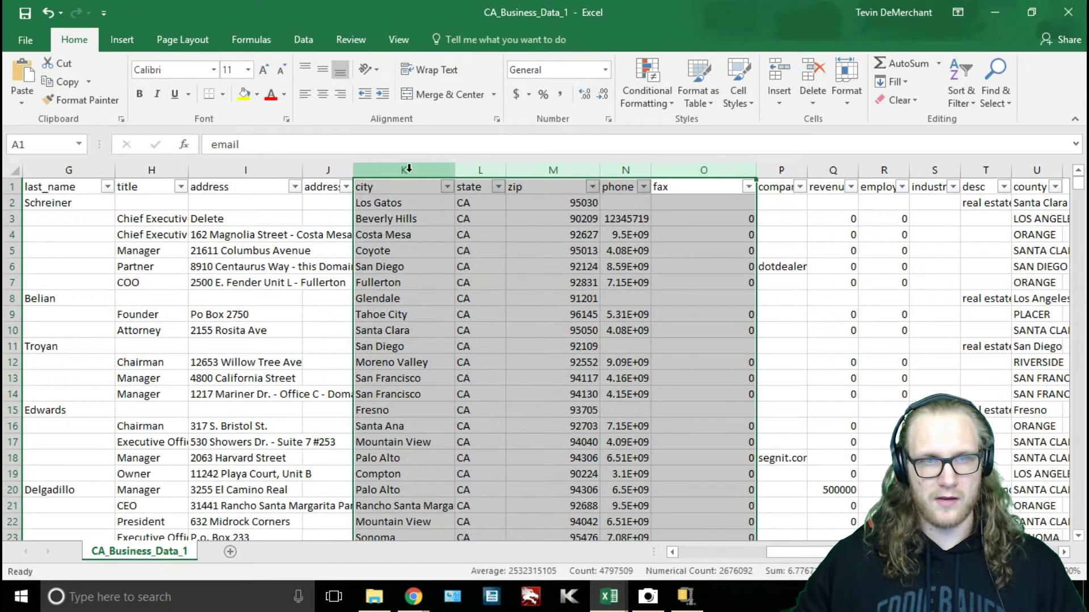
right_click(410, 172)
left_click(487, 301)
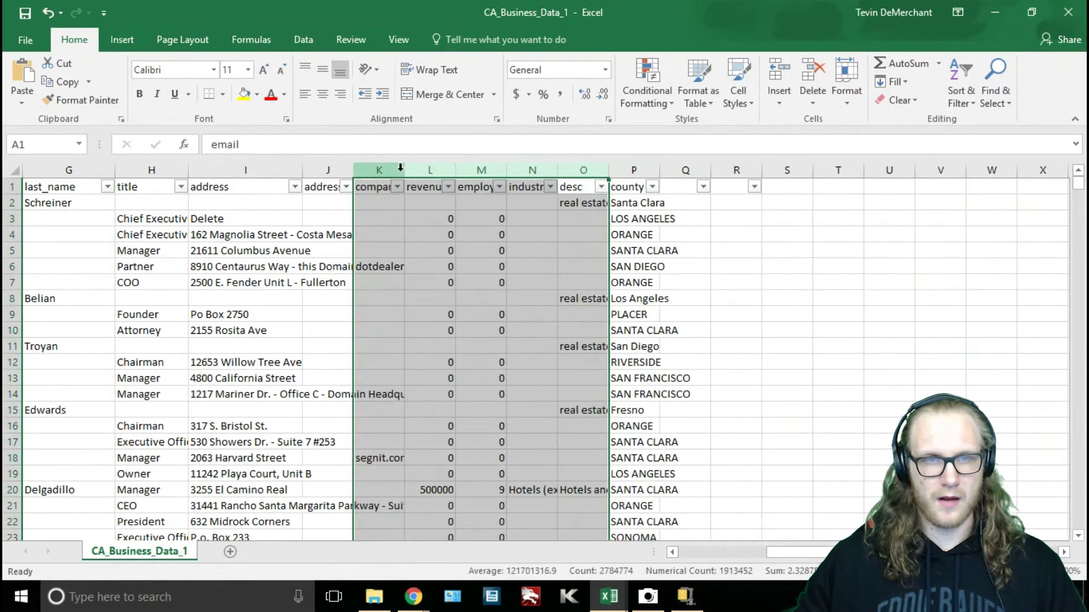
left_click_drag(407, 168, 489, 170)
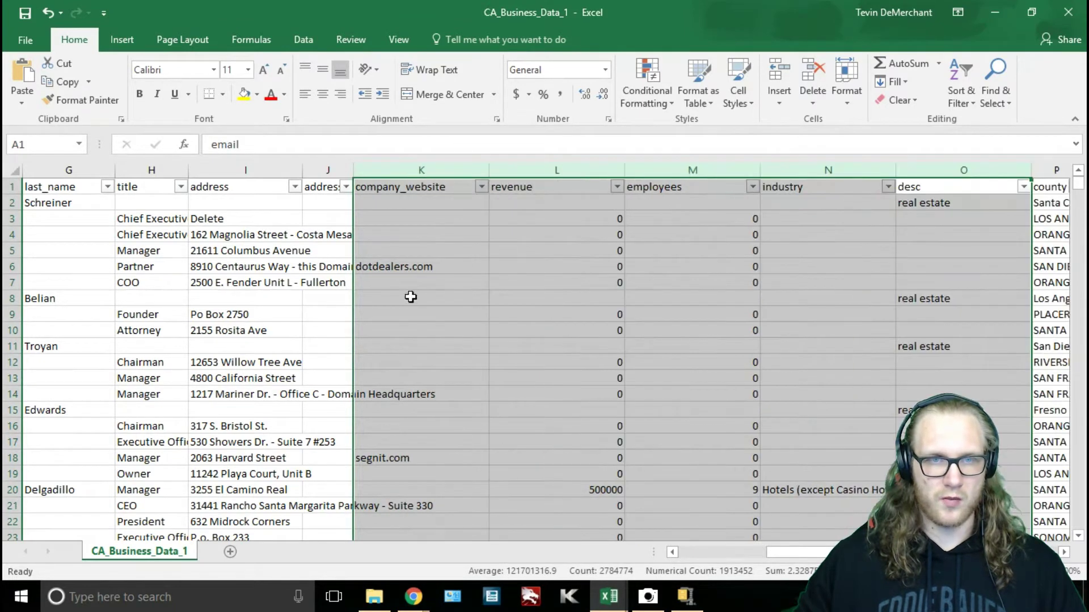
left_click(576, 251)
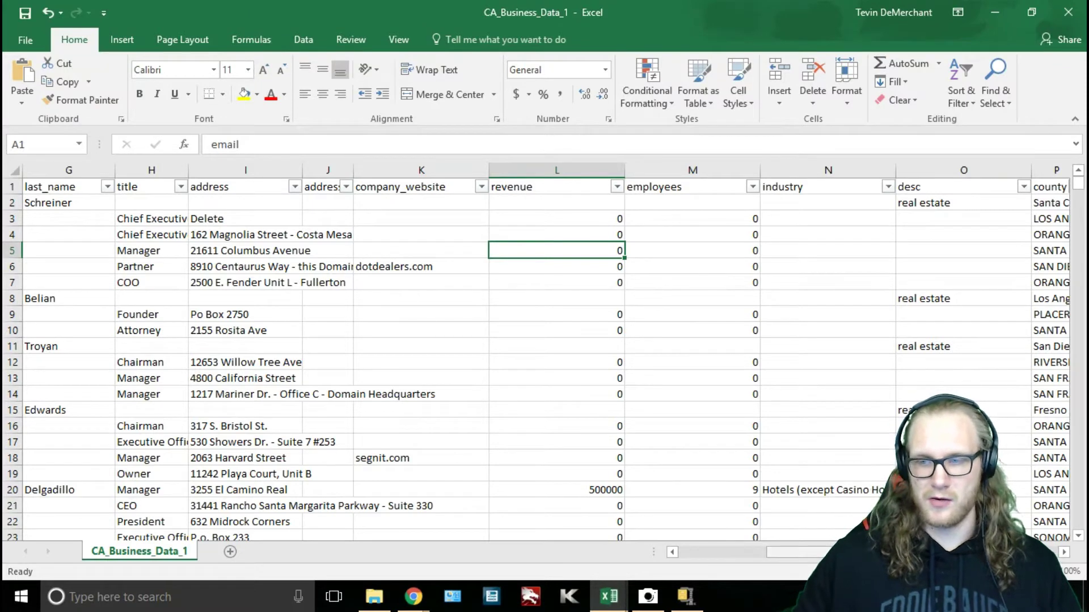
Delete the county column together with the empty column beside it.
scroll(712, 294, "right", 5)
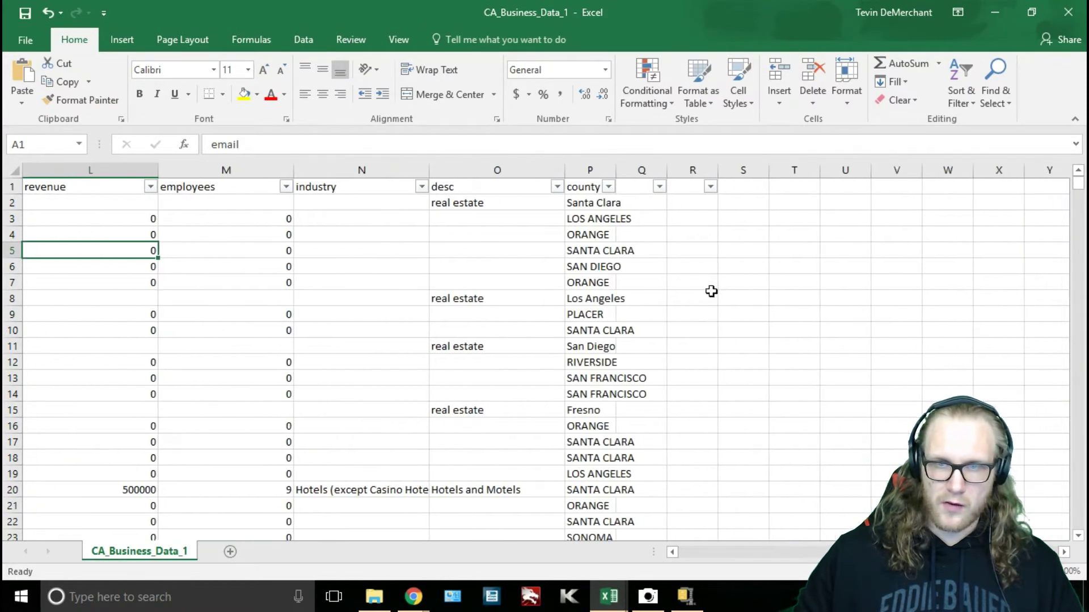
left_click(588, 170)
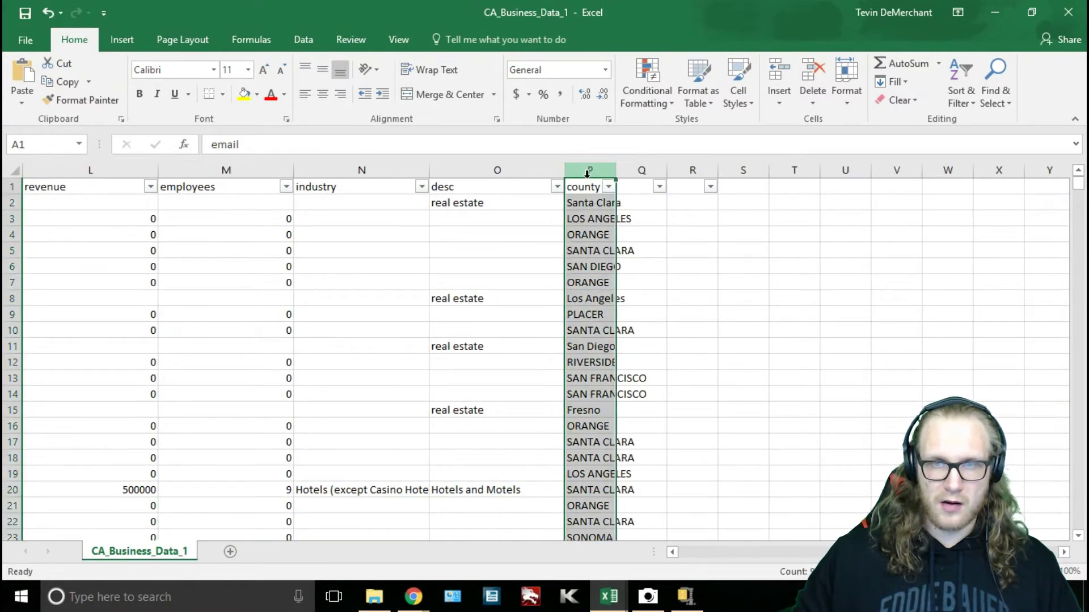
left_click(642, 171, "shift")
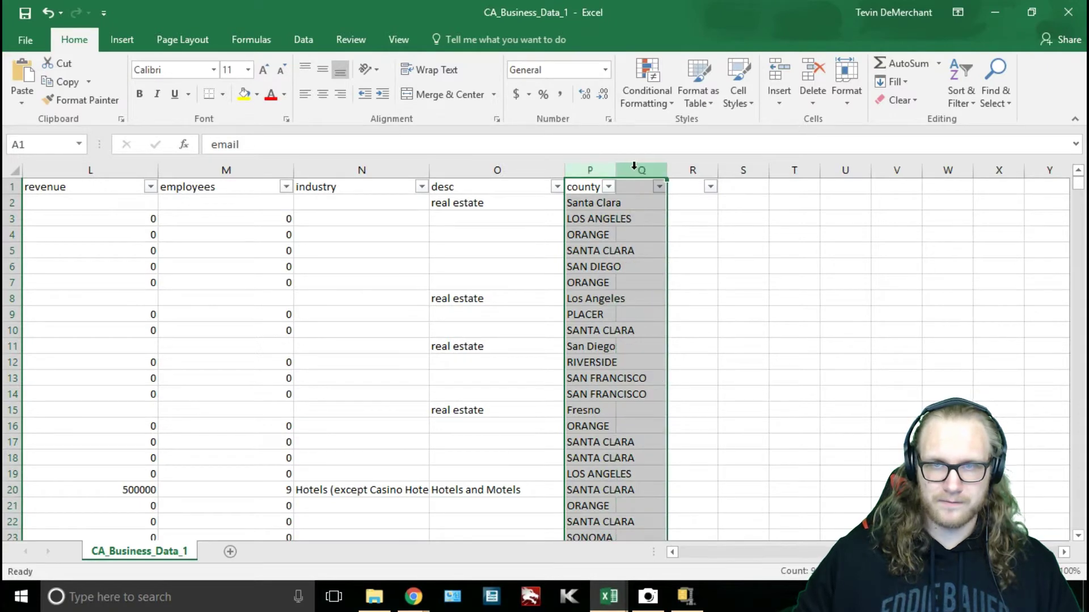
right_click(635, 170)
left_click(690, 305)
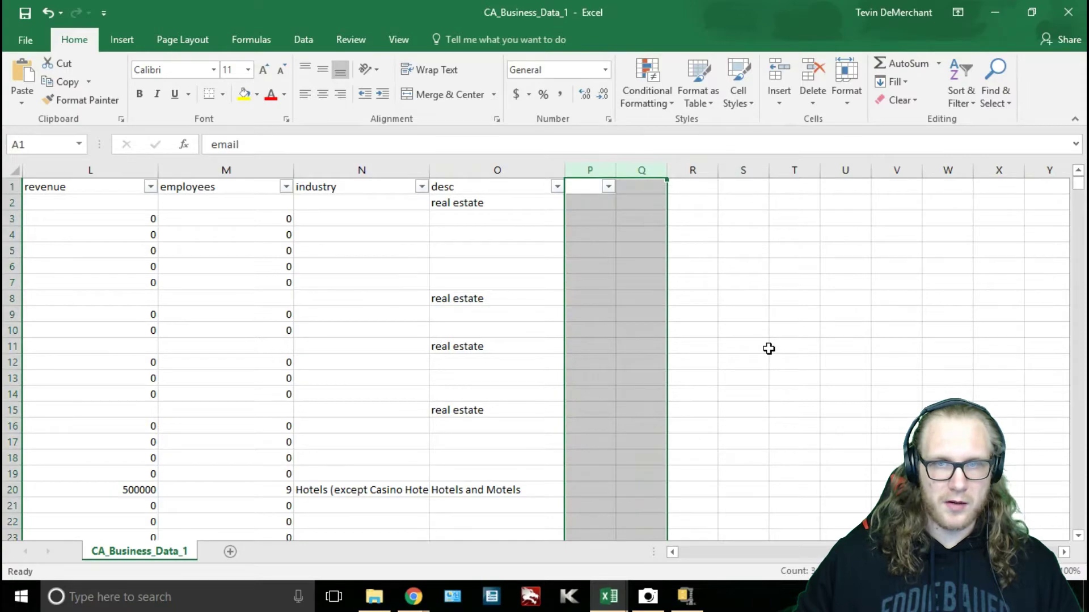
Delete the address column together with the second address column beside it.
scroll(795, 551, "left", 5)
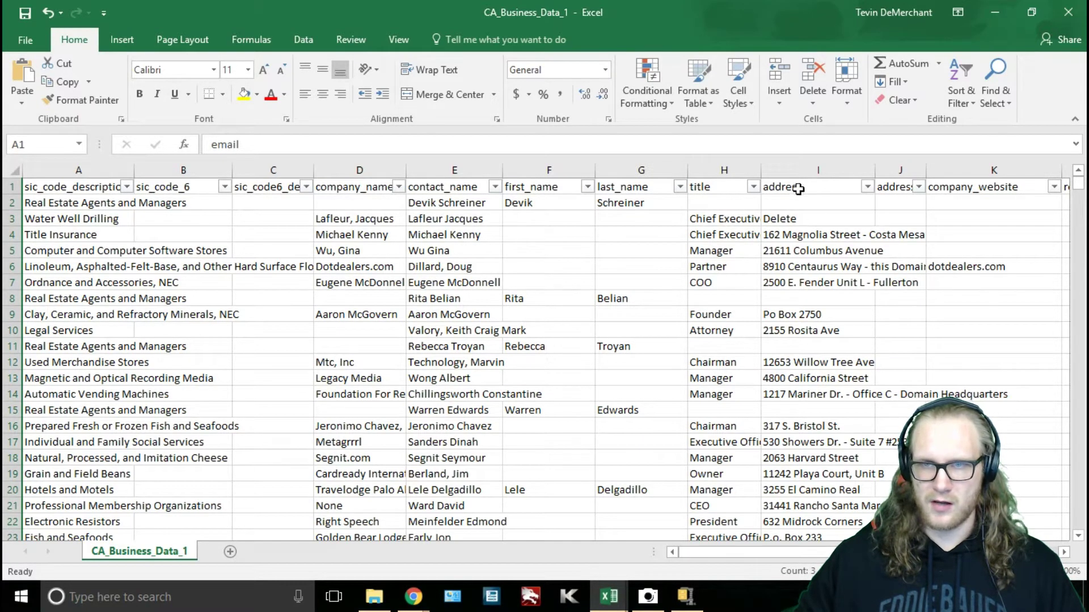
left_click(799, 169)
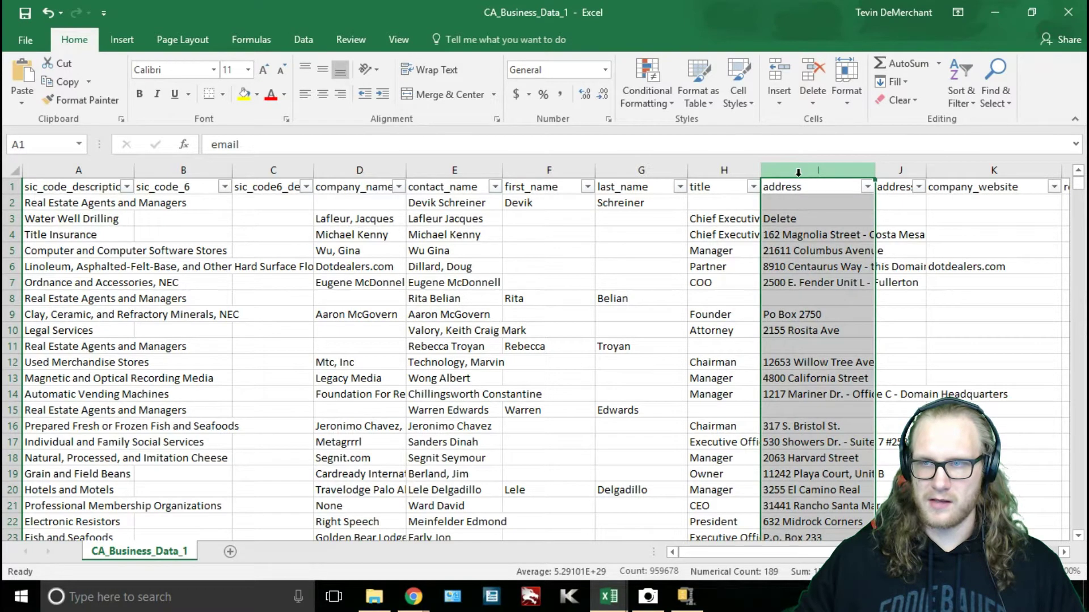
right_click(798, 170)
left_click(819, 166)
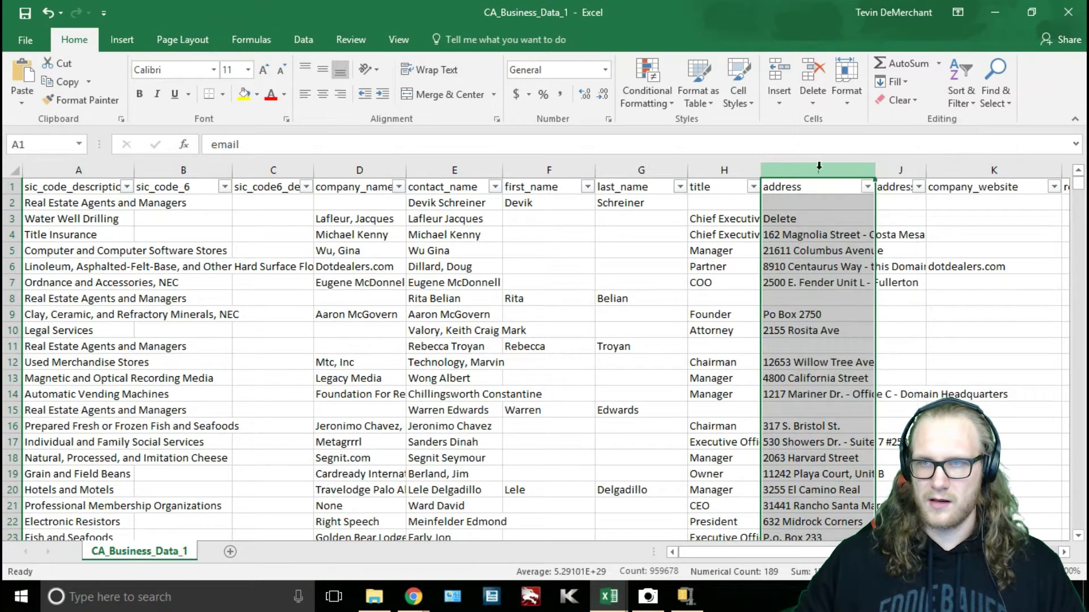
left_click(901, 171, "shift")
right_click(902, 172)
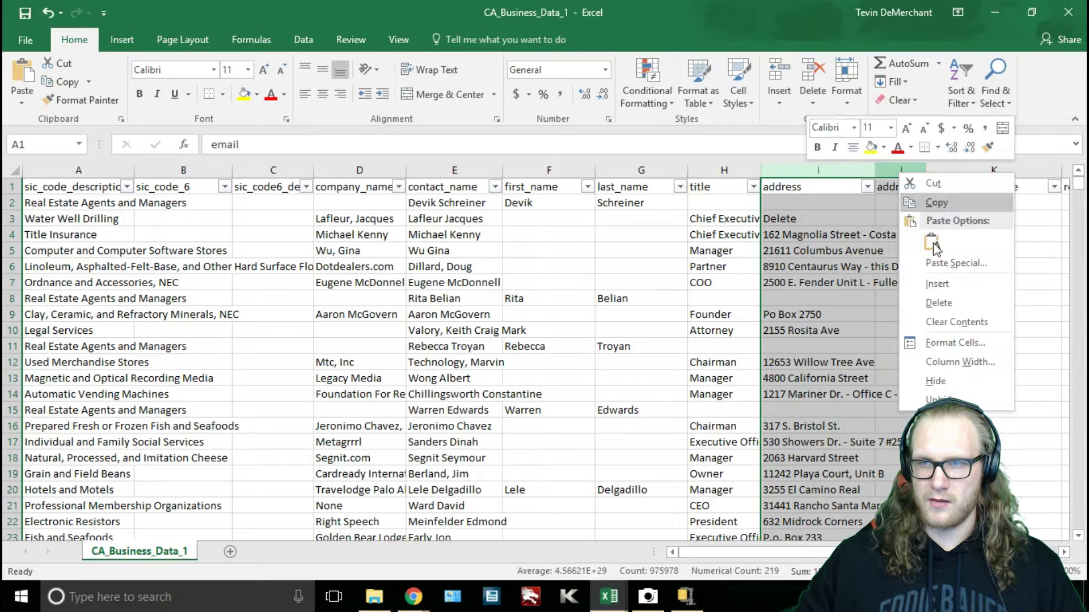
left_click(947, 298)
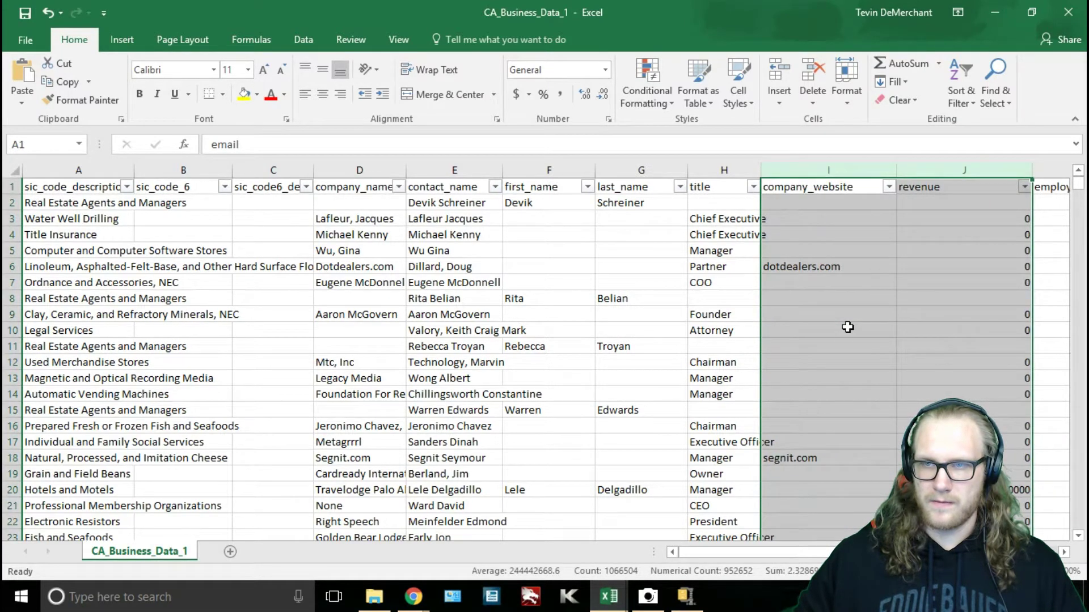
left_click(859, 346)
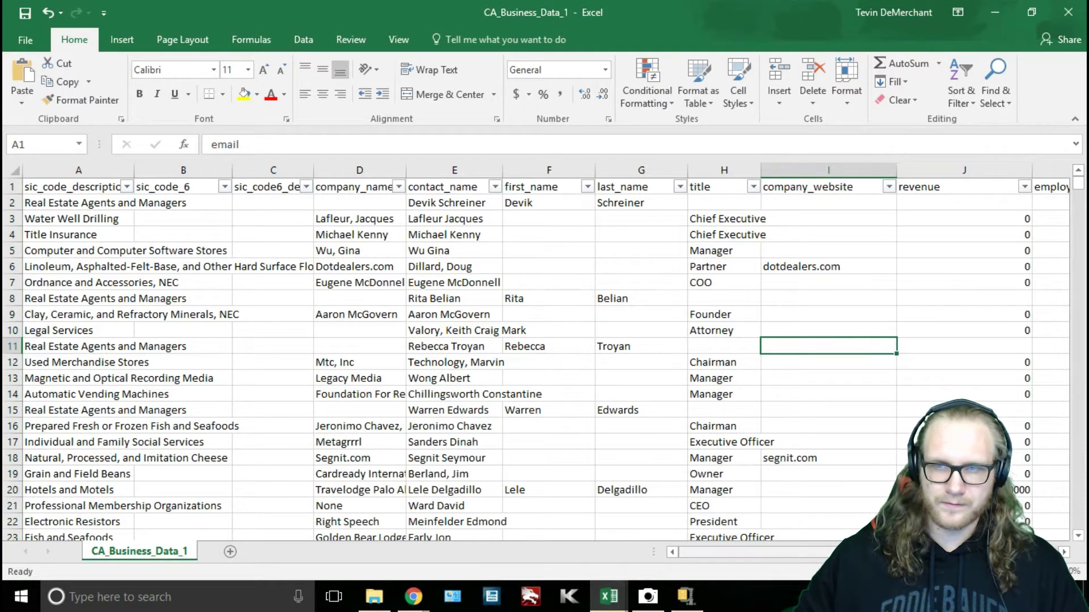
left_click(85, 170)
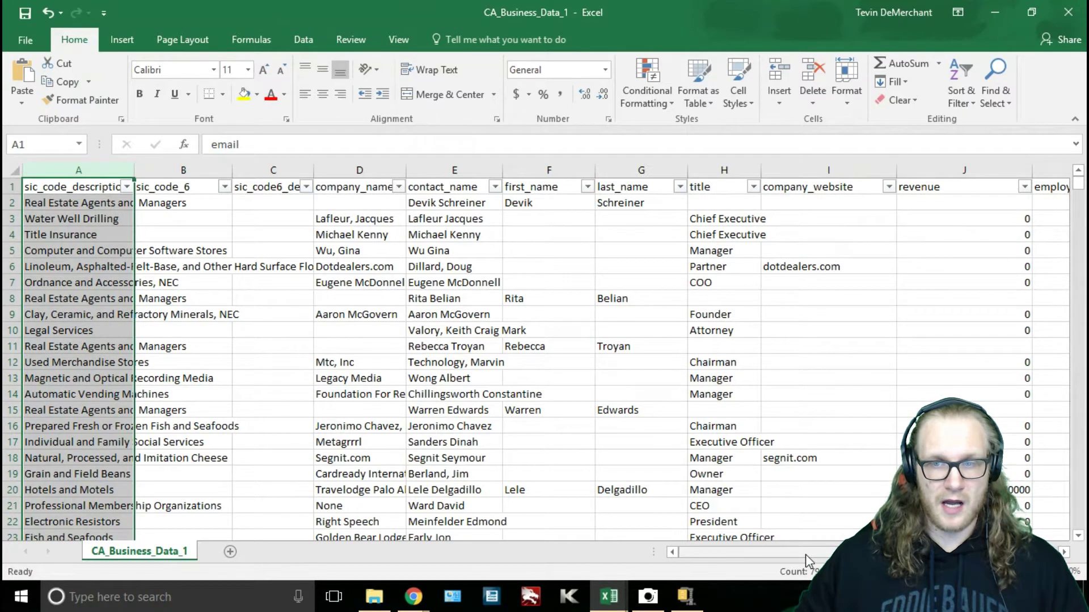
left_click_drag(807, 554, 897, 555)
left_click(754, 190)
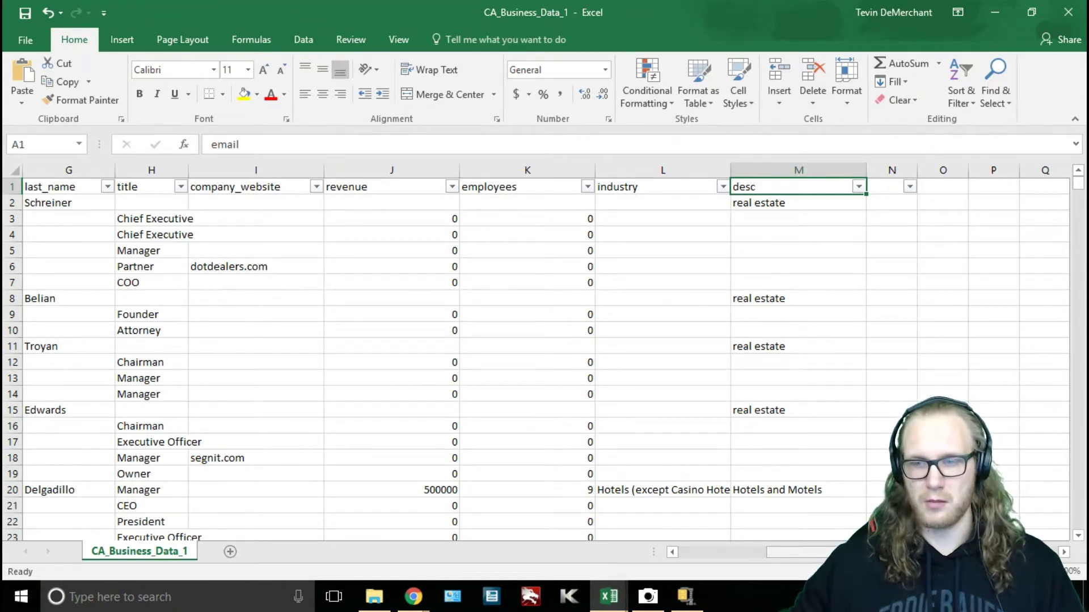
left_click_drag(800, 551, 723, 550)
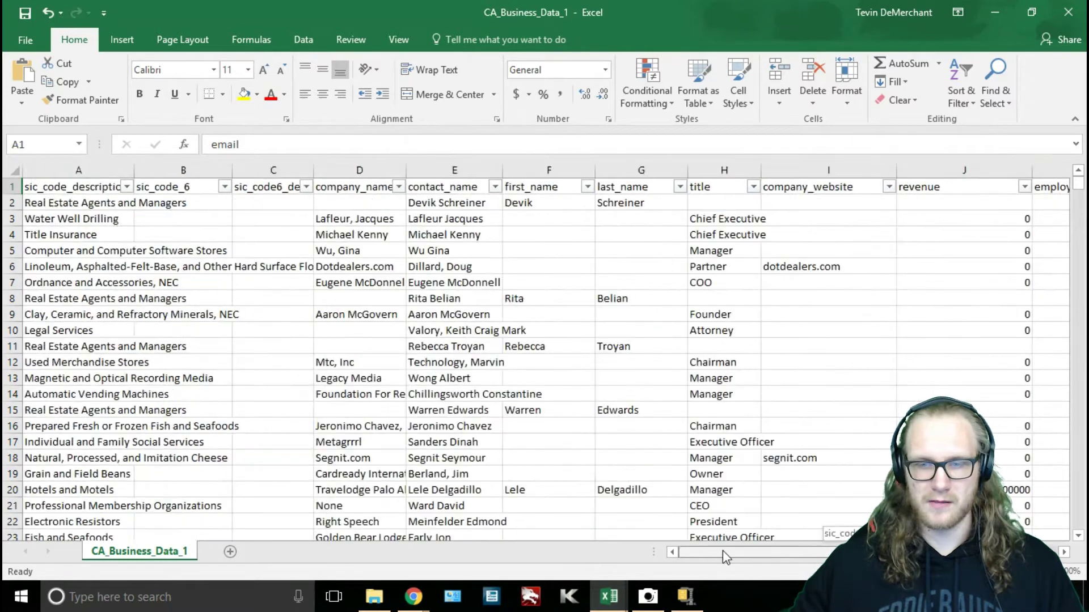
Filter the company_name column to exclude blank entries.
left_click(399, 190)
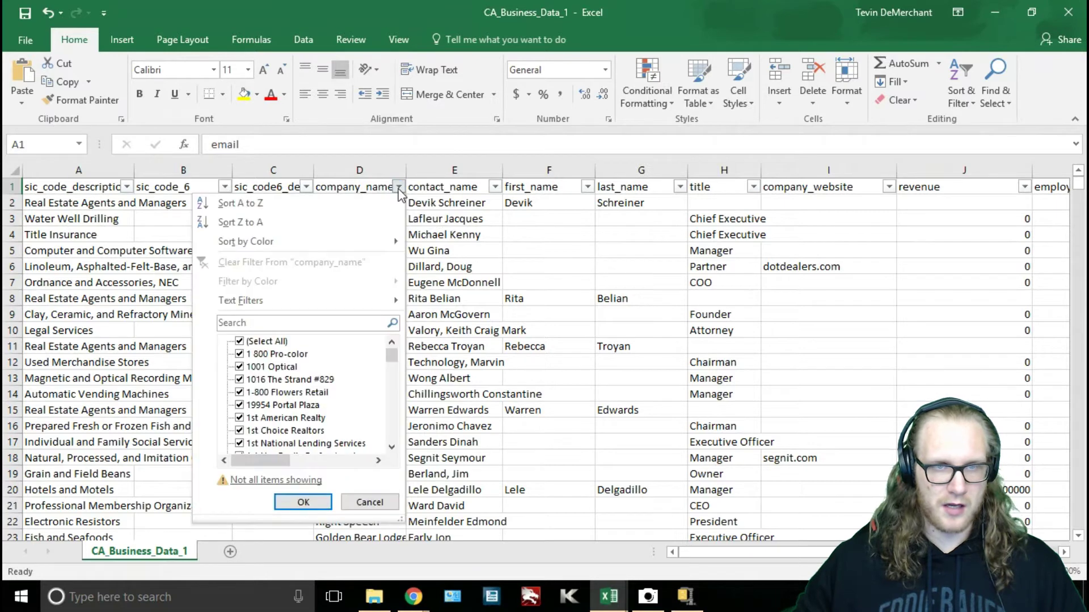
left_click_drag(397, 364, 397, 442)
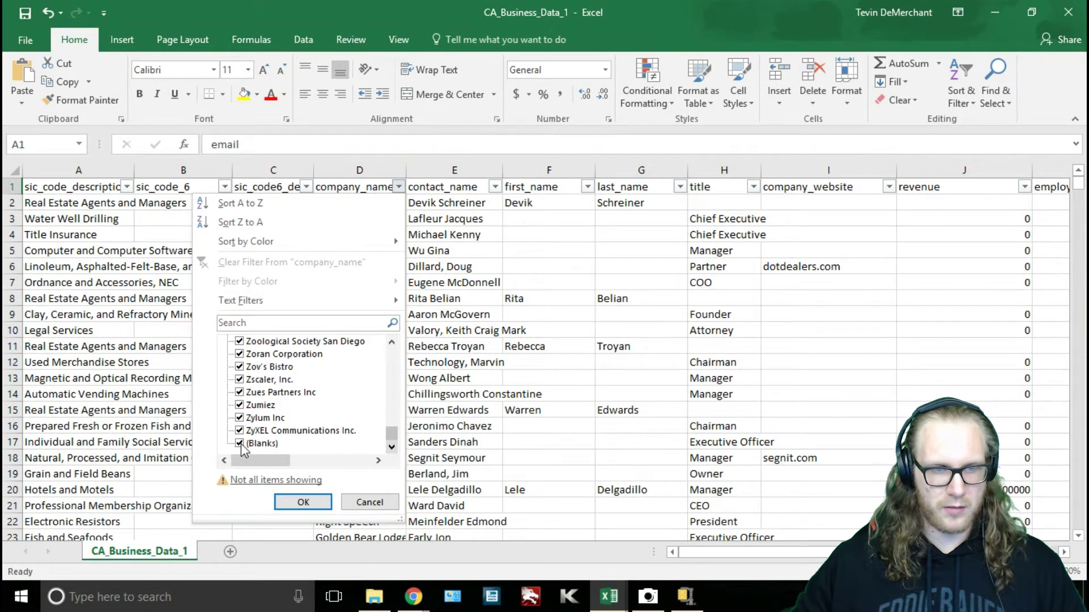
left_click(303, 502)
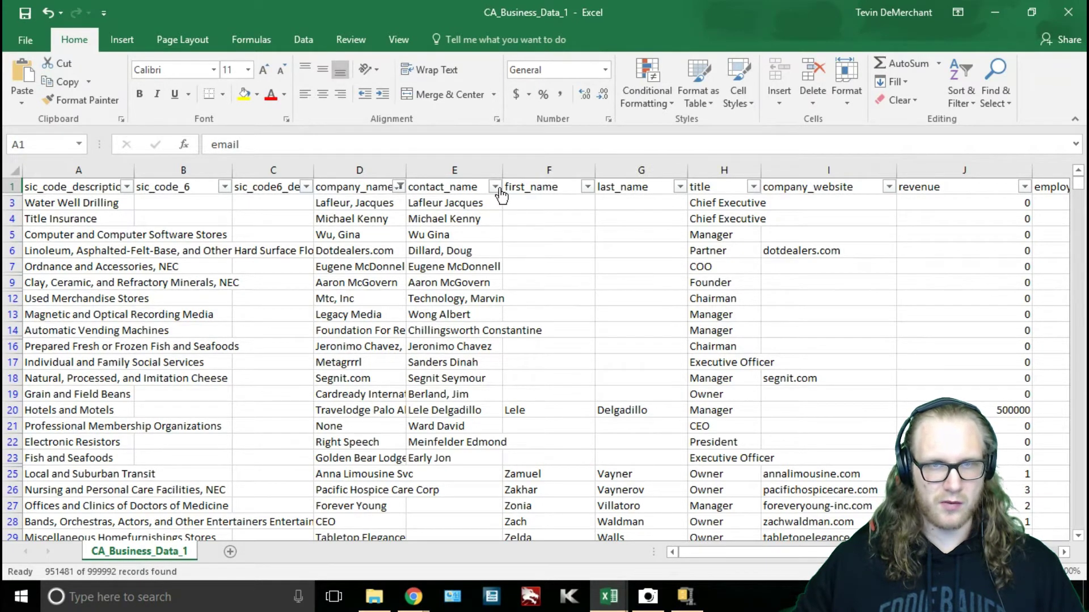
Filter the first_name and last_name columns to exclude blank entries.
left_click(588, 188)
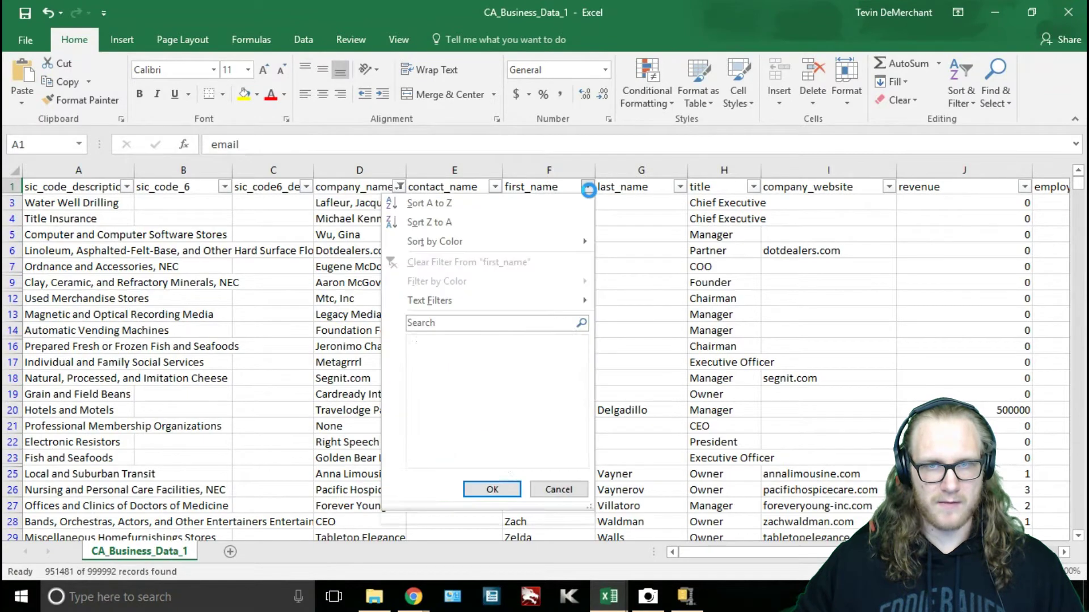
left_click_drag(578, 358, 579, 453)
left_click(494, 504)
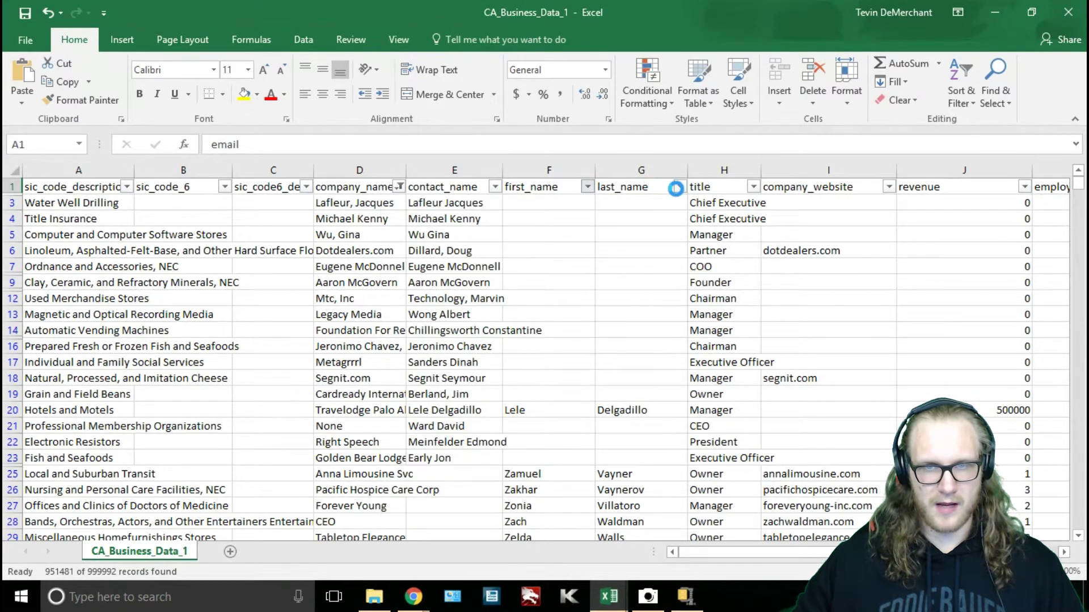
left_click(680, 188)
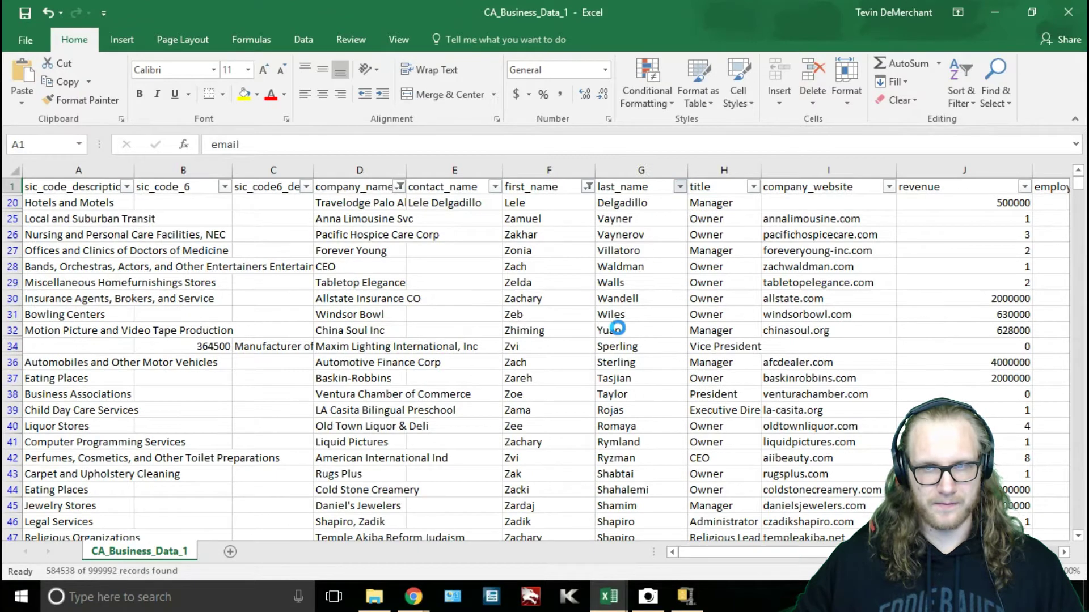
left_click_drag(667, 362, 670, 448)
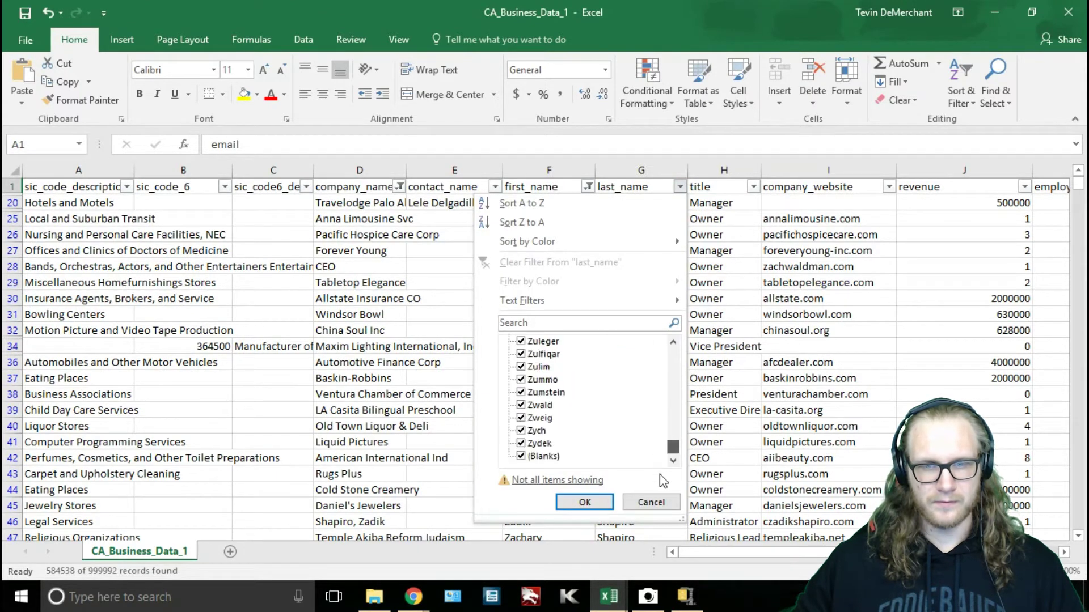
left_click(520, 456)
left_click(584, 503)
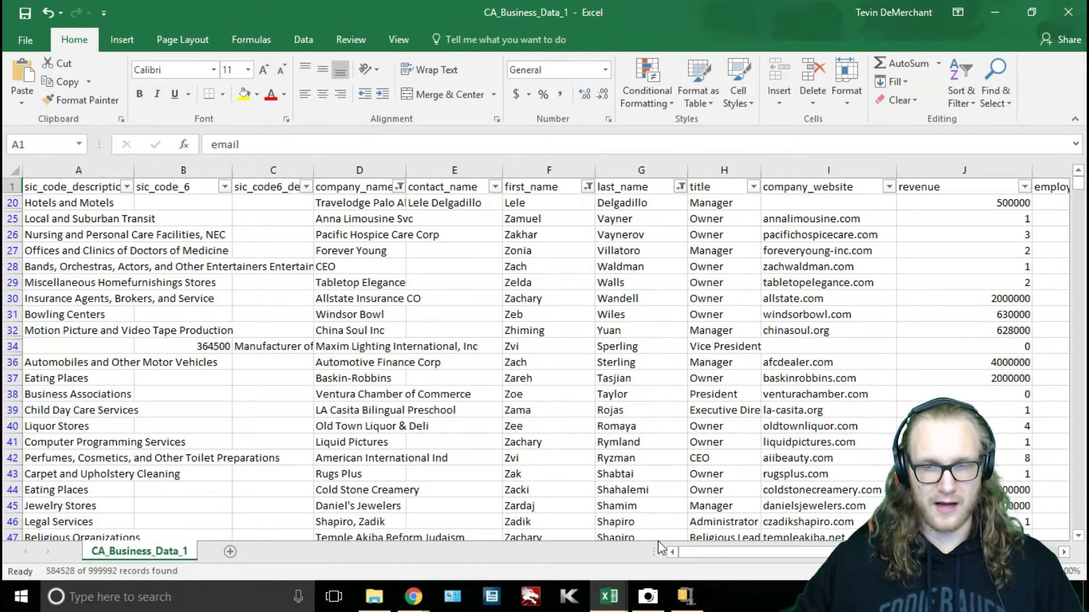
Filter the company_website column to exclude blank entries.
left_click_drag(781, 554, 799, 563)
scroll(823, 558, "right", 1)
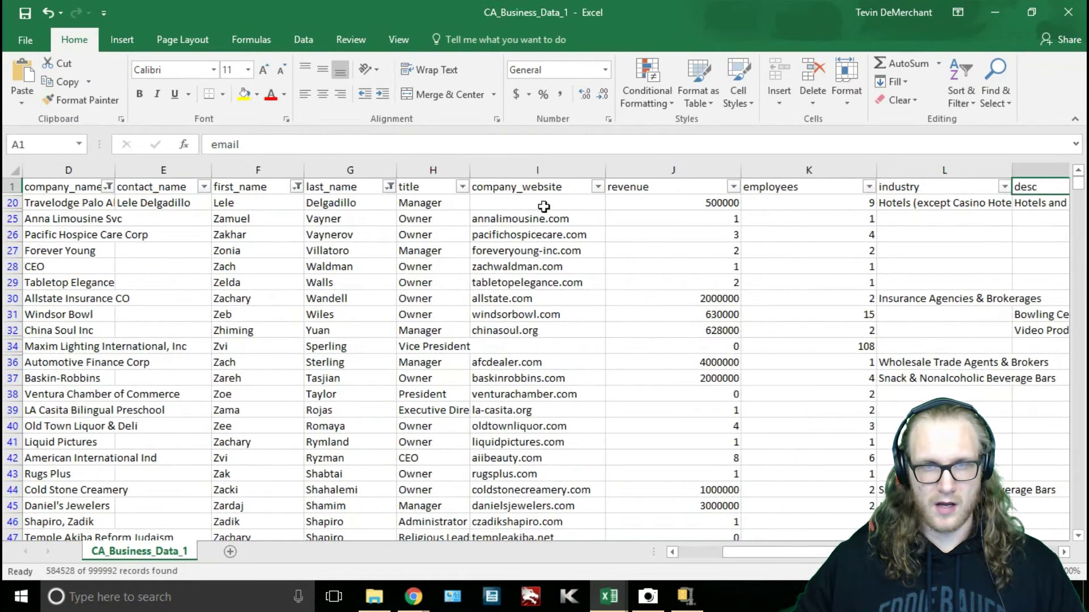
left_click(598, 187)
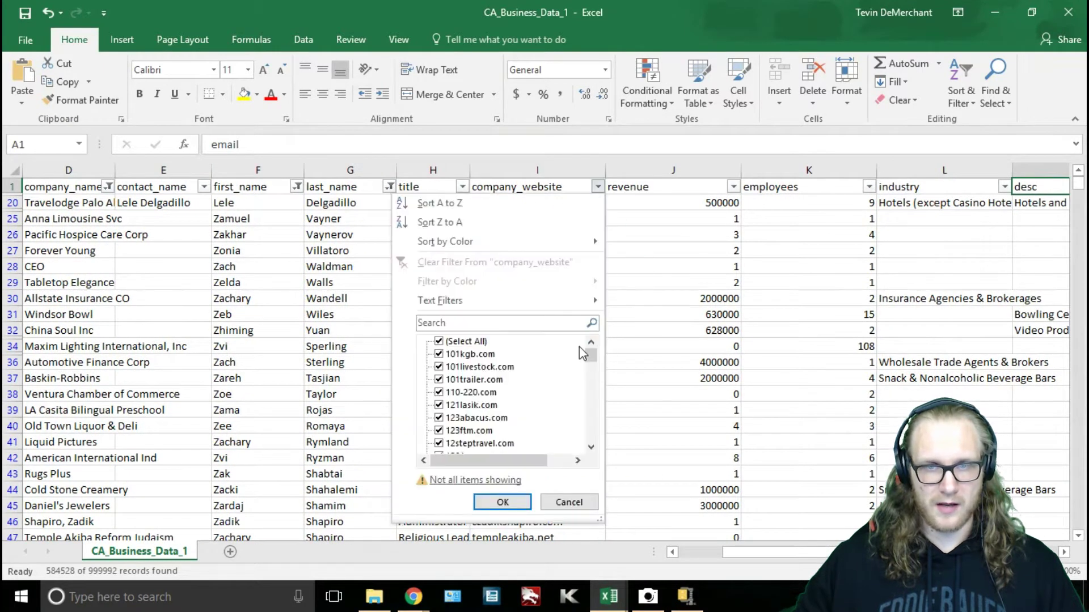
left_click_drag(591, 343, 590, 448)
left_click(440, 444)
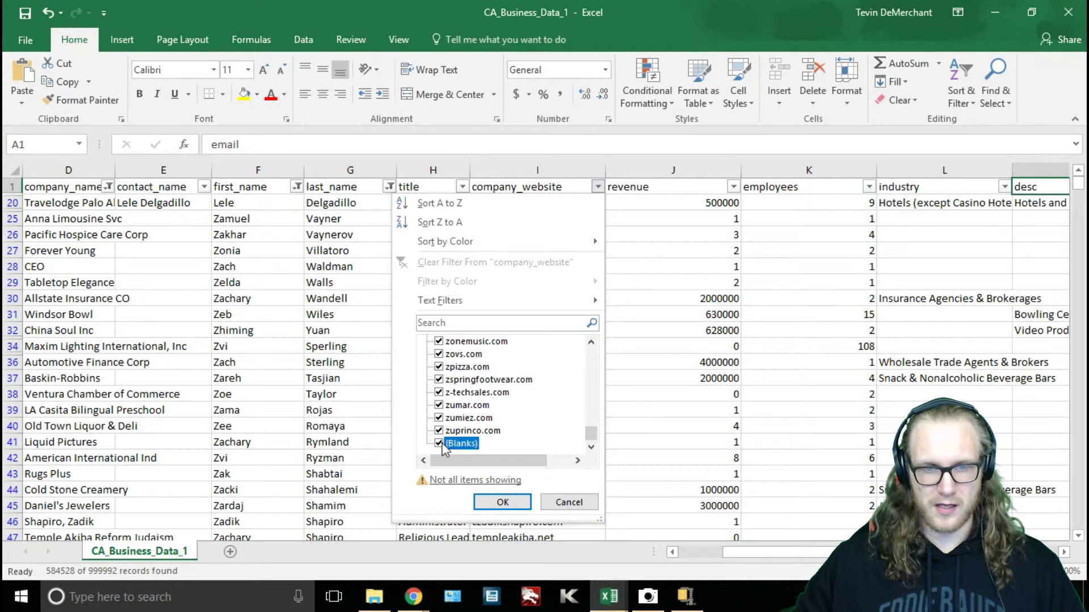
left_click(516, 503)
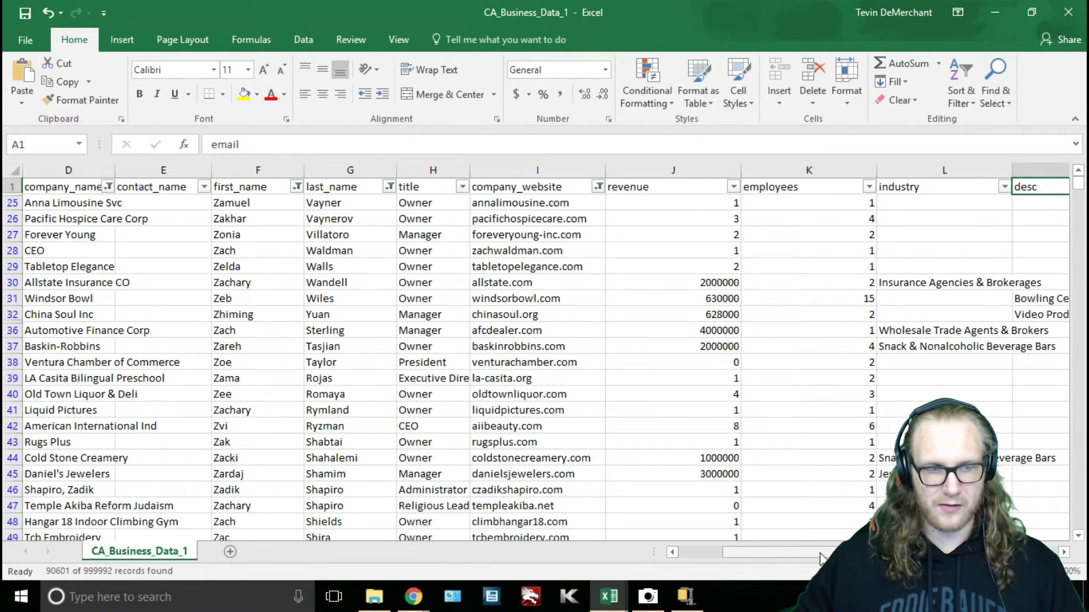
left_click_drag(821, 559, 699, 539)
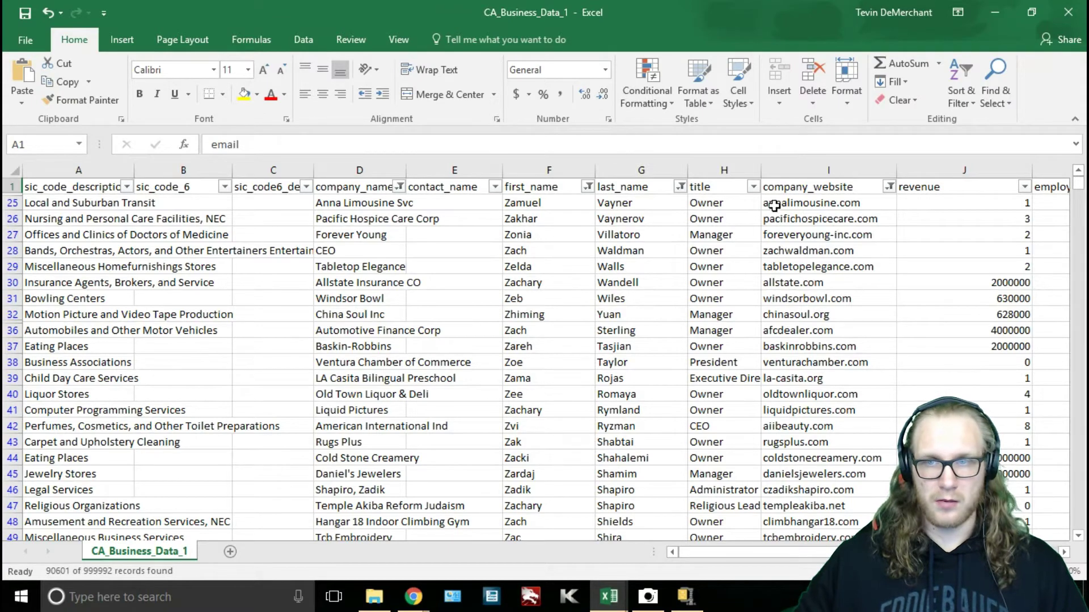
scroll(619, 319, "right", 5)
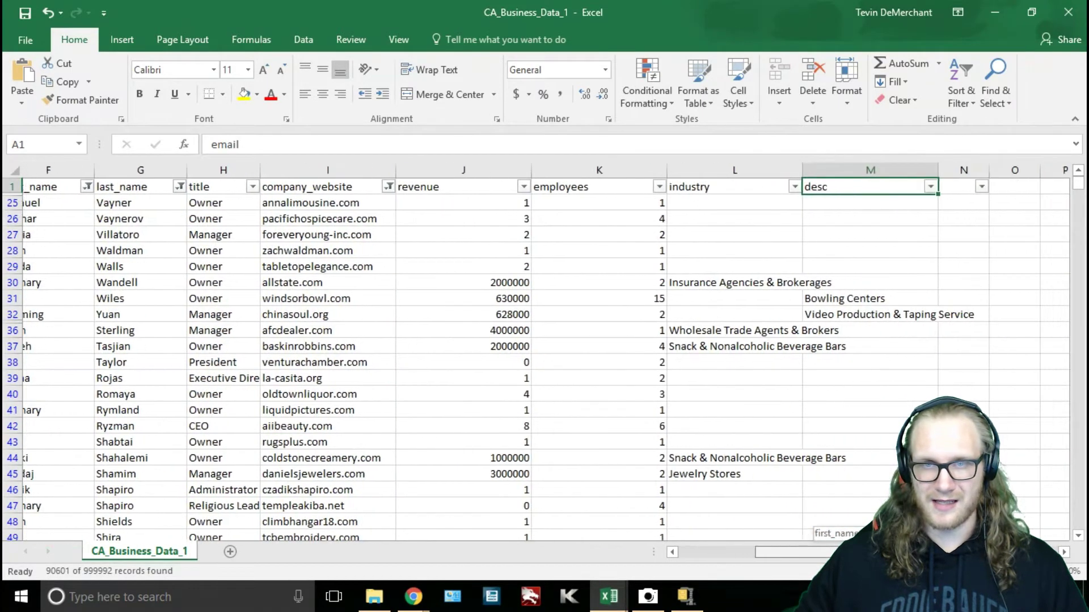
left_click(479, 186)
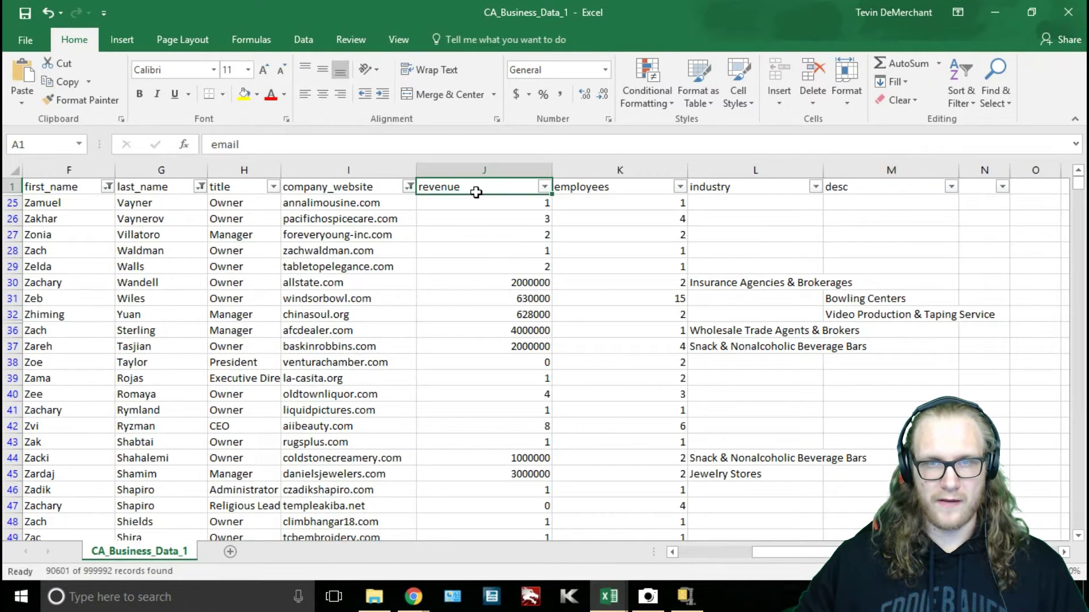
left_click(615, 187)
left_click(514, 181)
left_click(604, 187)
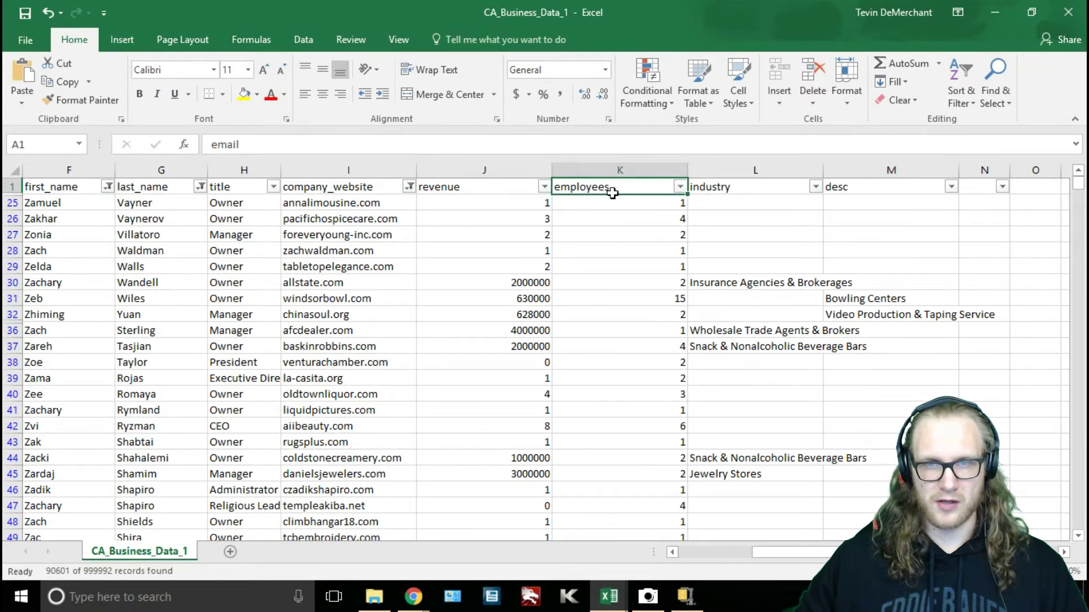
Filter the revenue column to show only values between 1750000 and 5000000, inclusive.
left_click(545, 187)
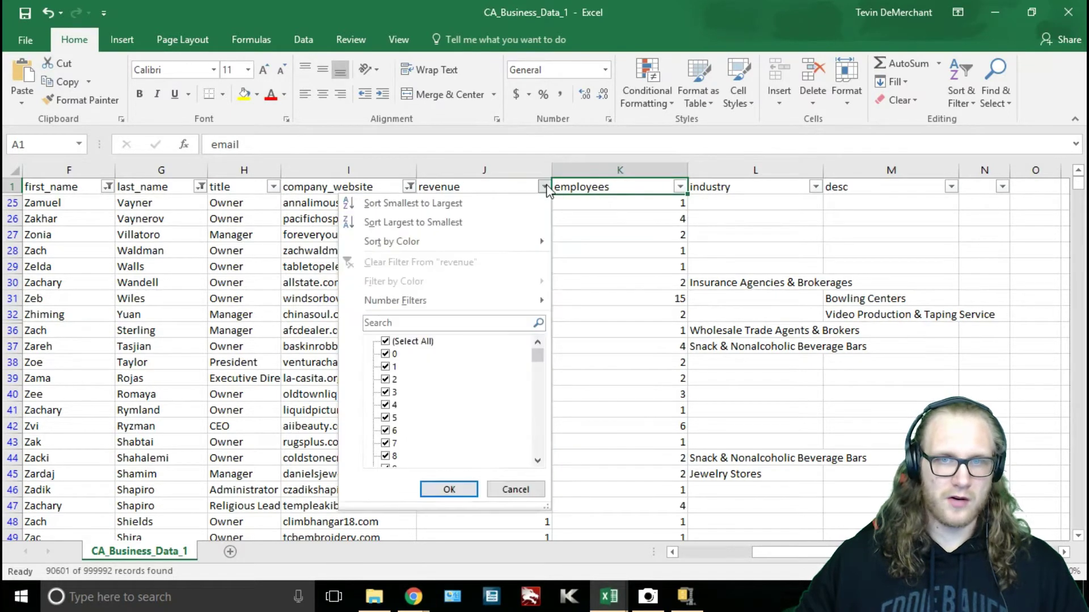
mouse_move(487, 303)
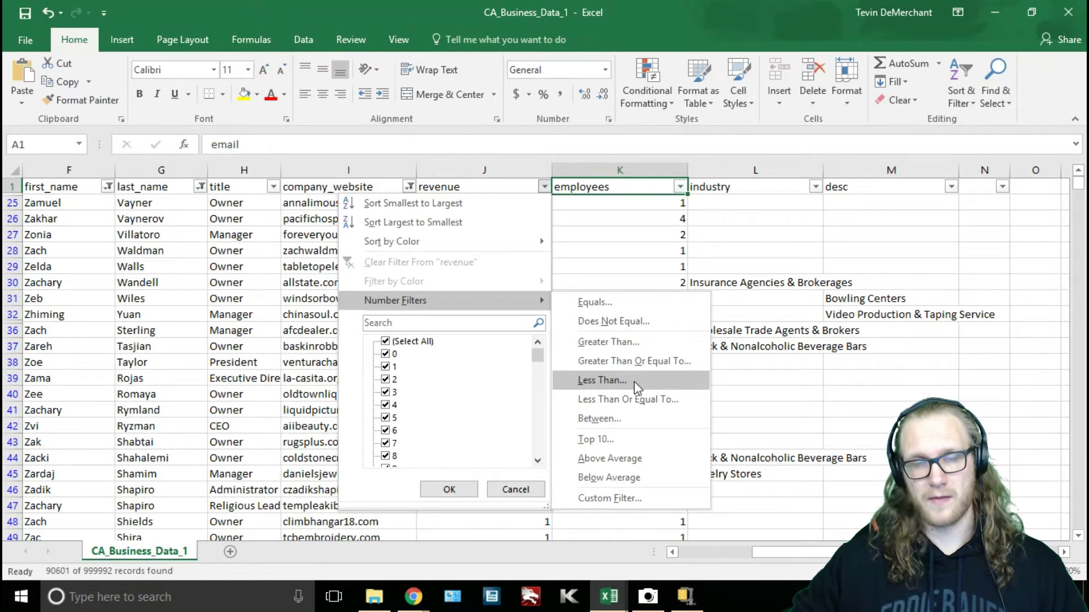
left_click(600, 421)
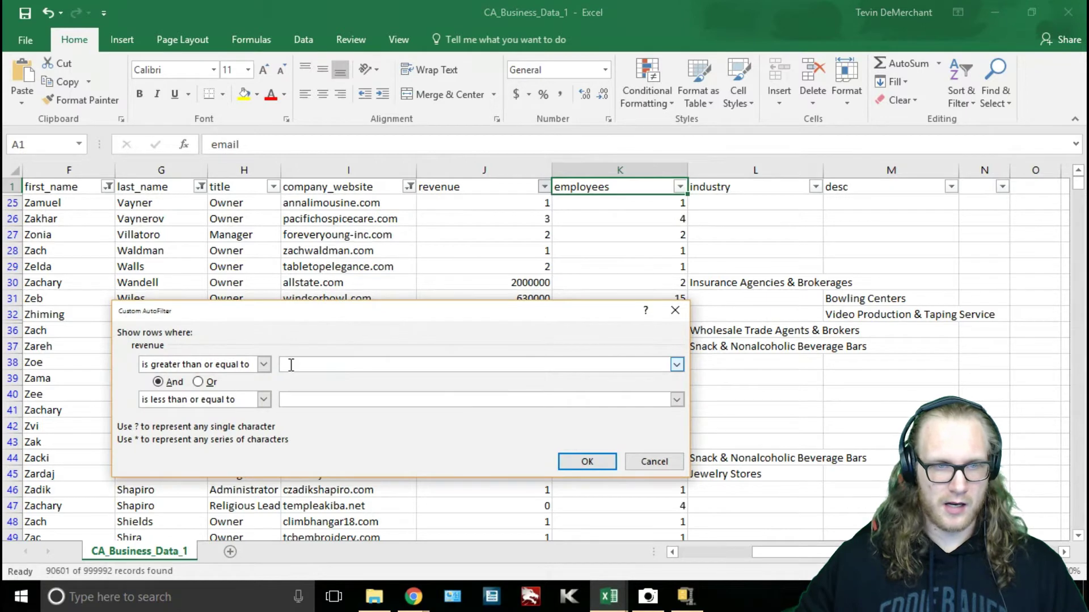
type("1")
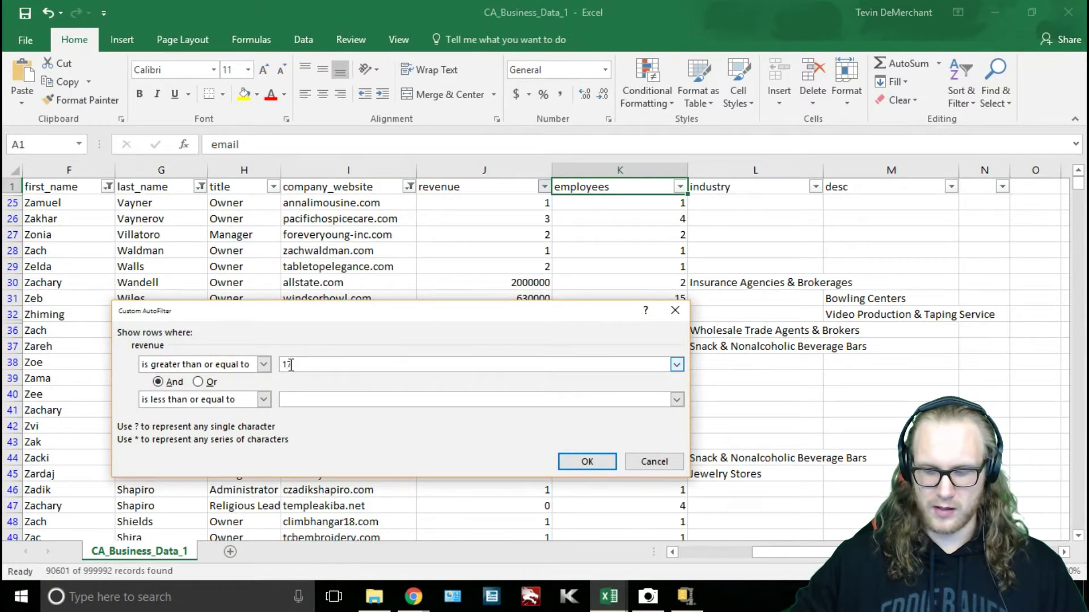
type("750000")
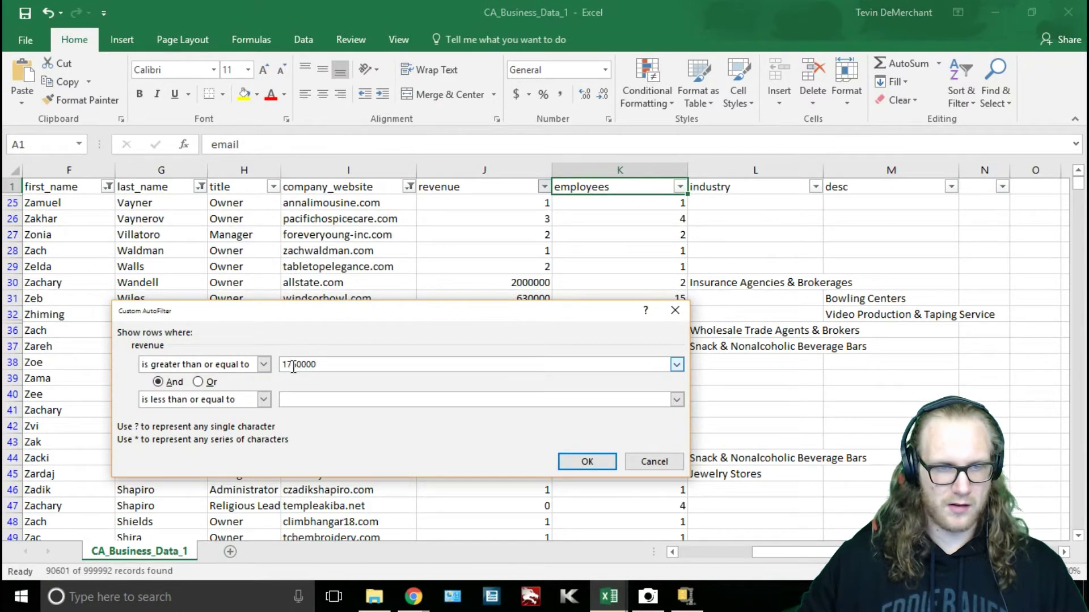
left_click(293, 398)
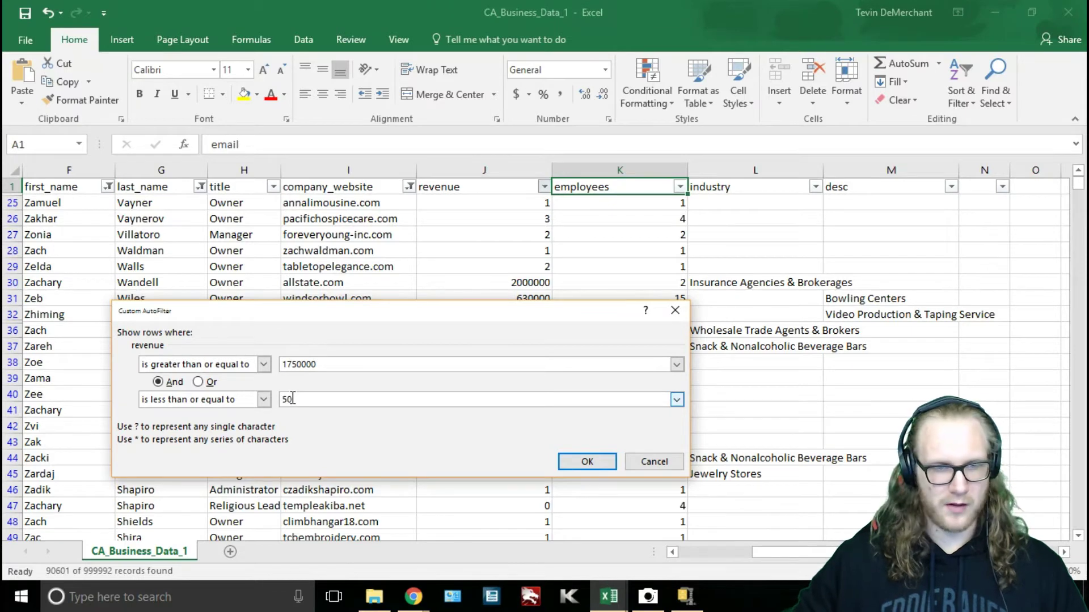
type("5000000")
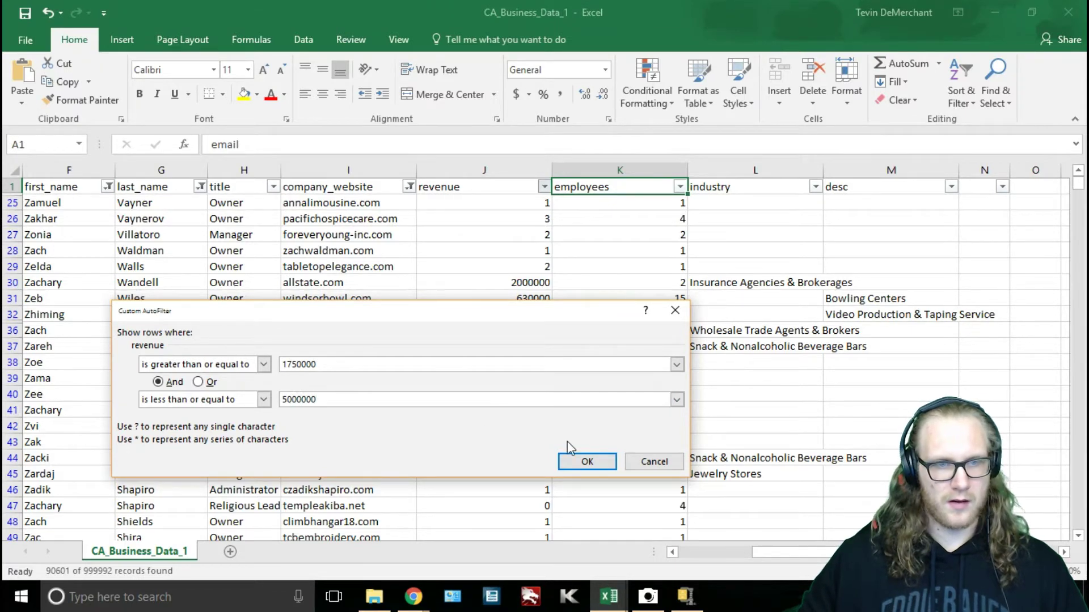
left_click(600, 461)
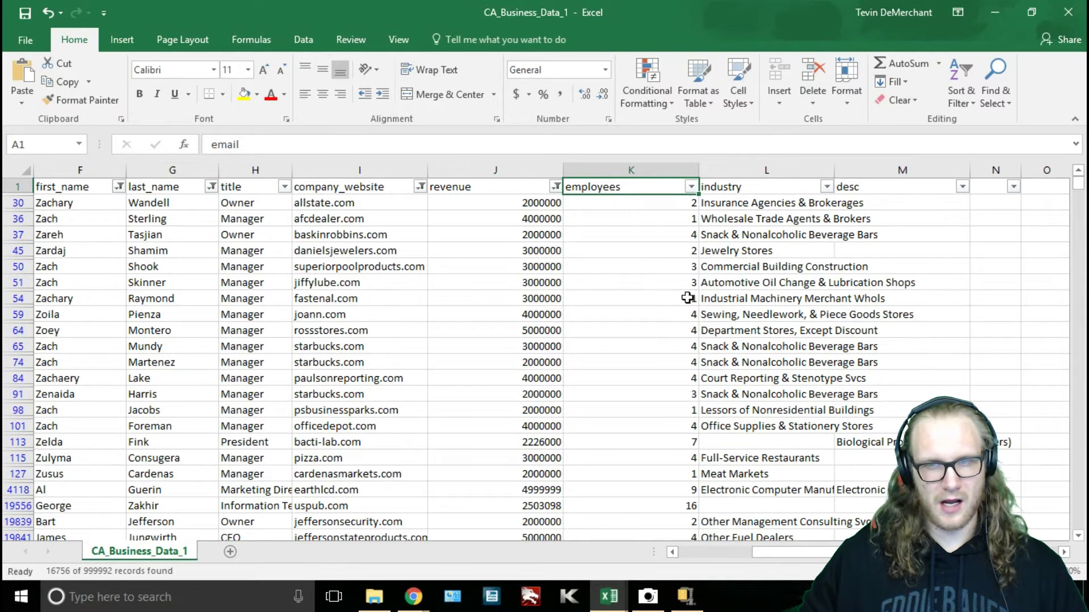
Filter the employees column to show only values between 4 and 45, inclusive.
left_click(690, 186)
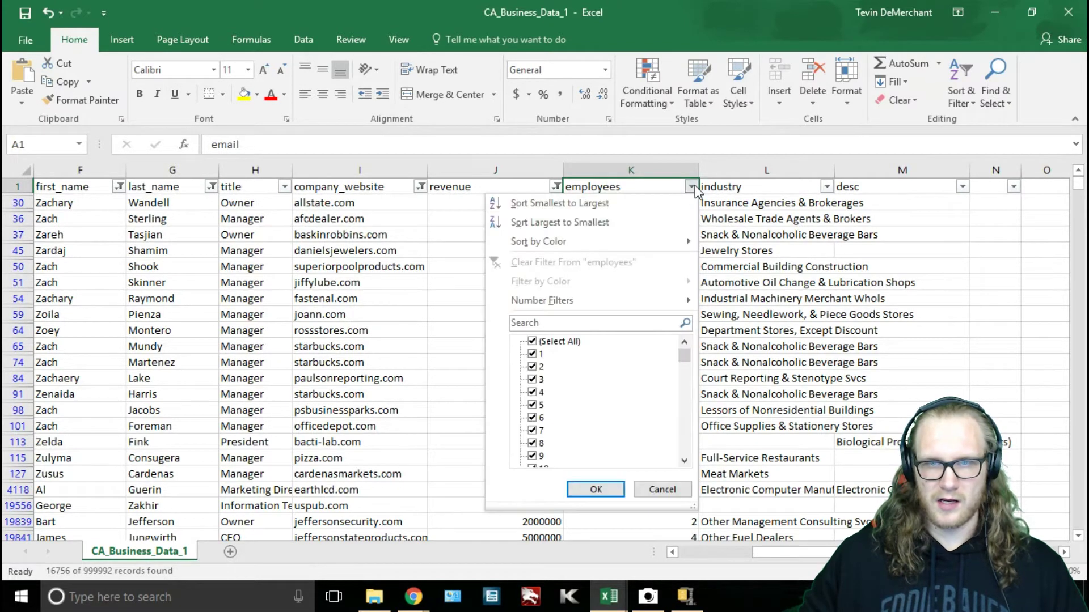
mouse_move(663, 303)
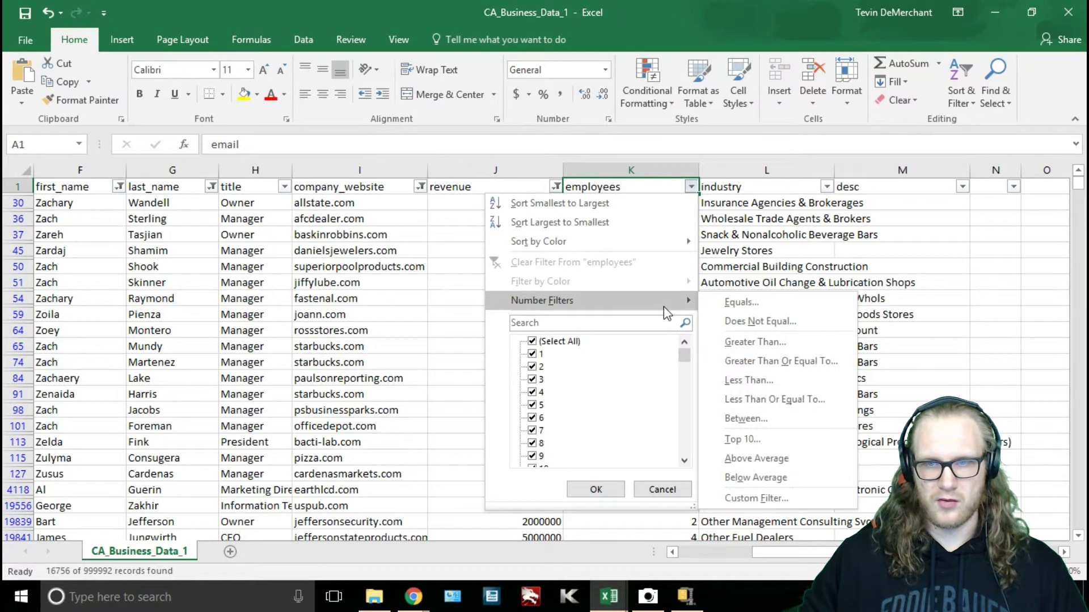
left_click(786, 417)
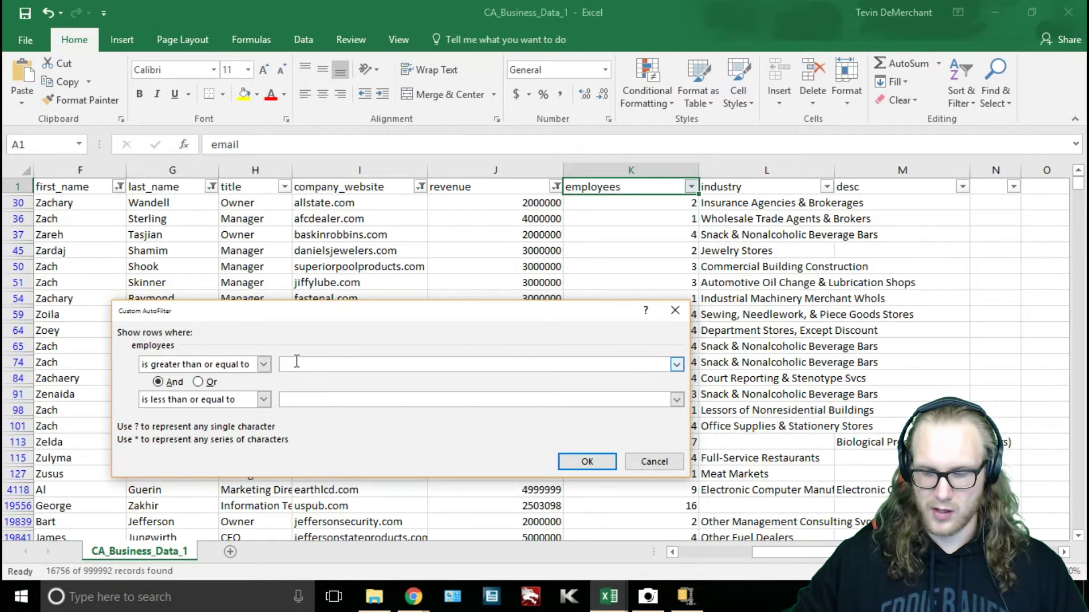
type("4")
key("Tab")
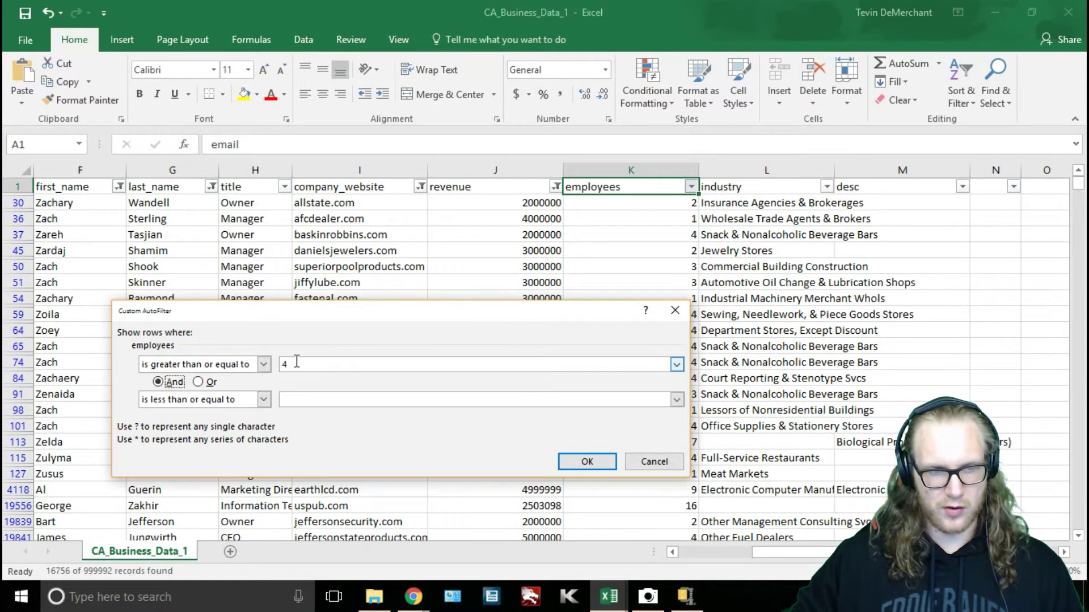
left_click(304, 398)
type("40")
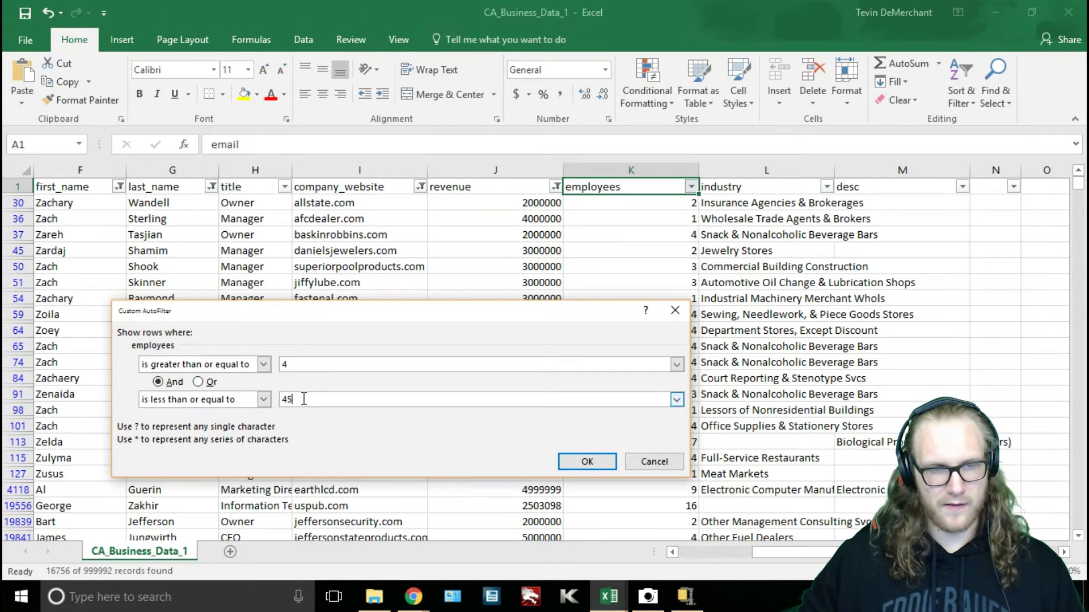
left_click(587, 461)
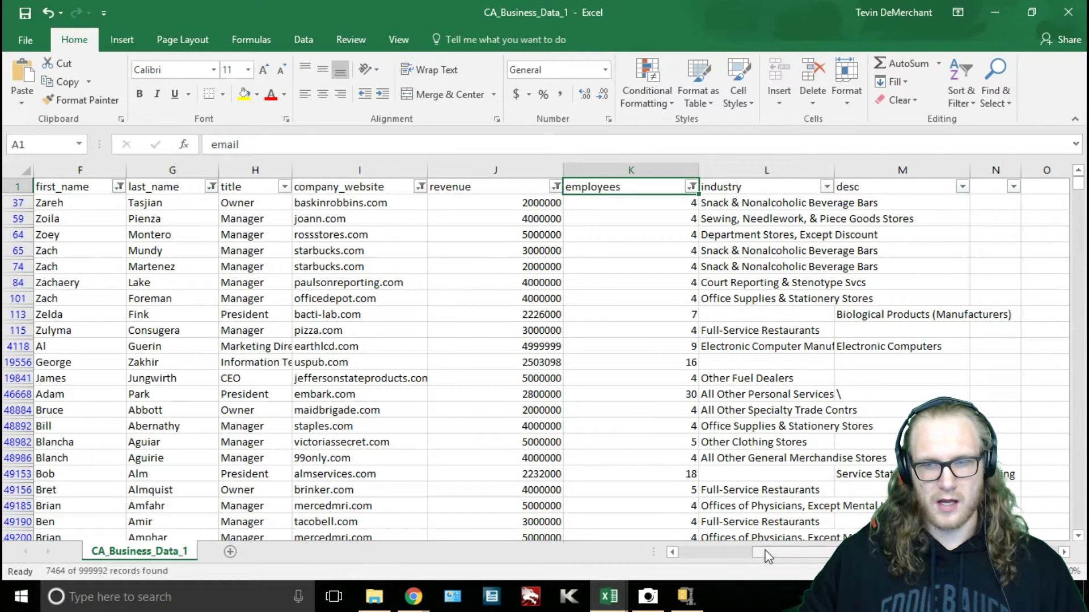
Remove duplicate rows from the entire sheet, comparing all columns.
mouse_move(763, 554)
left_mouse_down()
mouse_move(691, 551)
mouse_move(778, 553)
left_mouse_up()
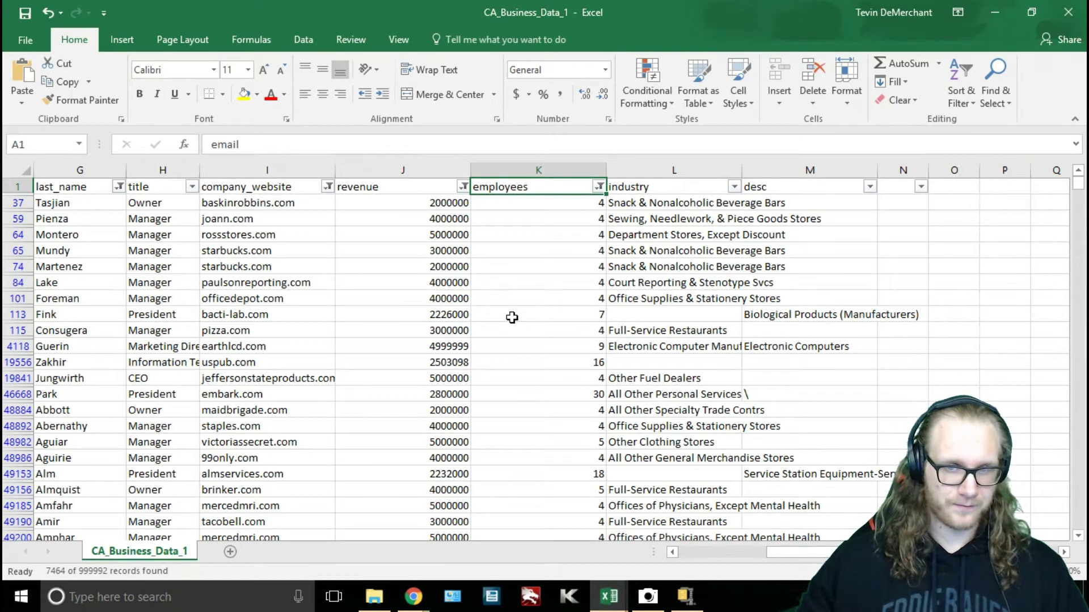
left_click_drag(798, 552, 703, 553)
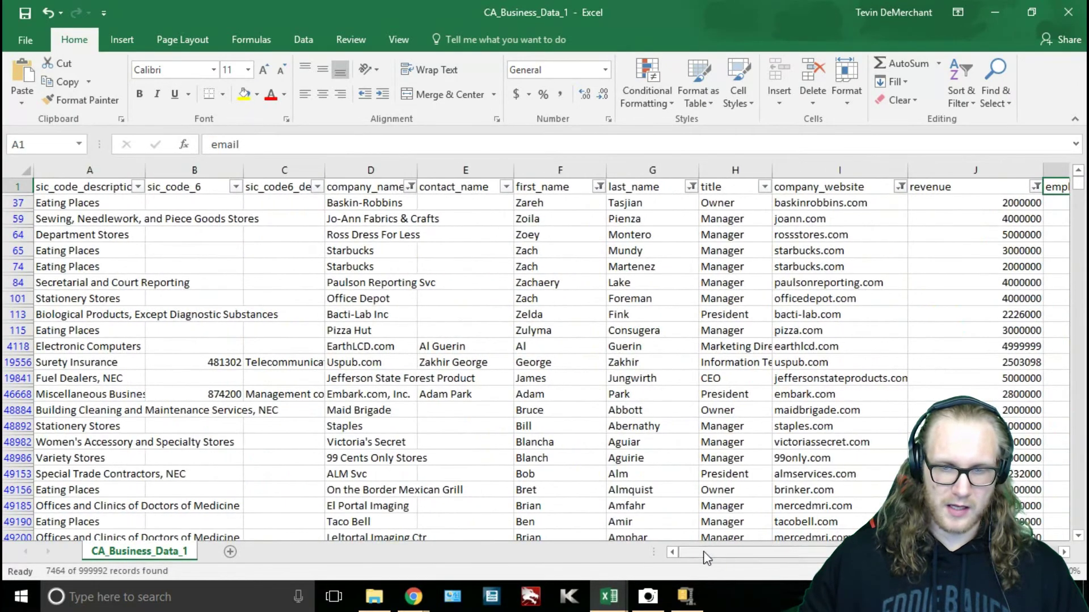
left_click(24, 172)
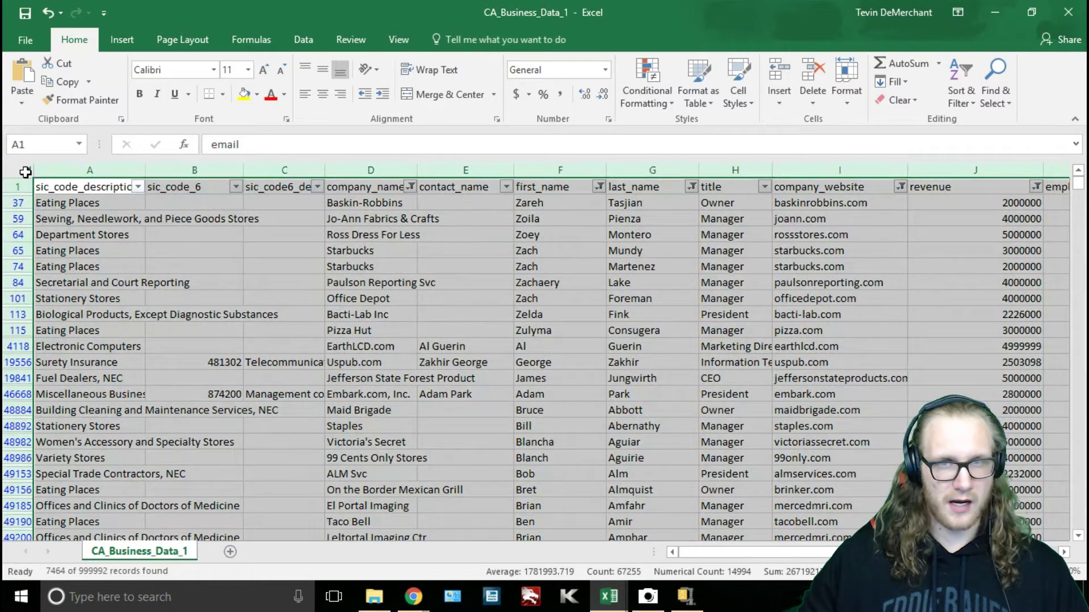
left_click(306, 35)
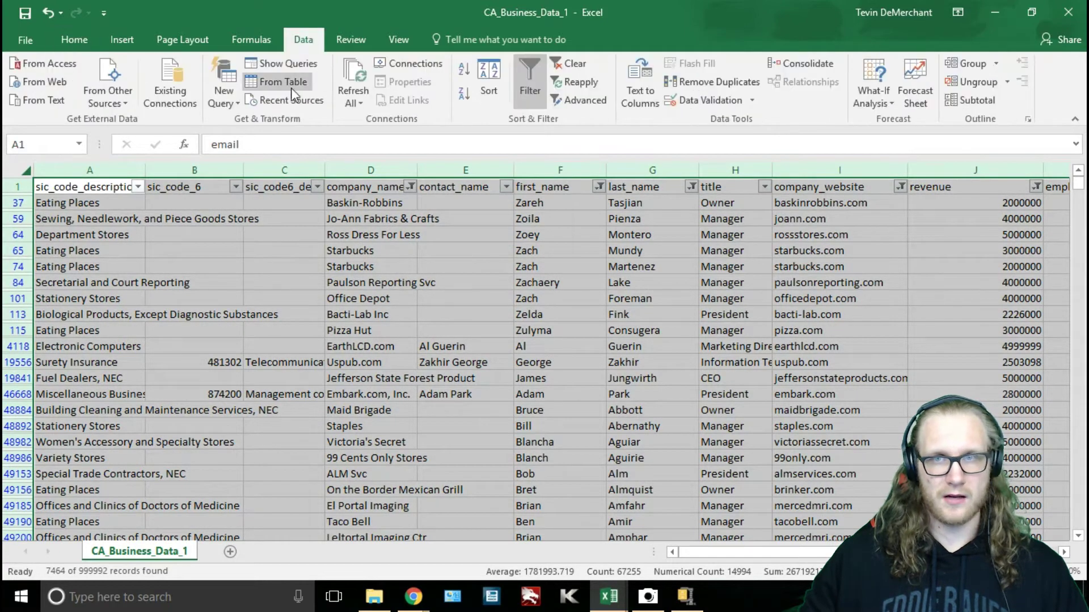
left_click(695, 84)
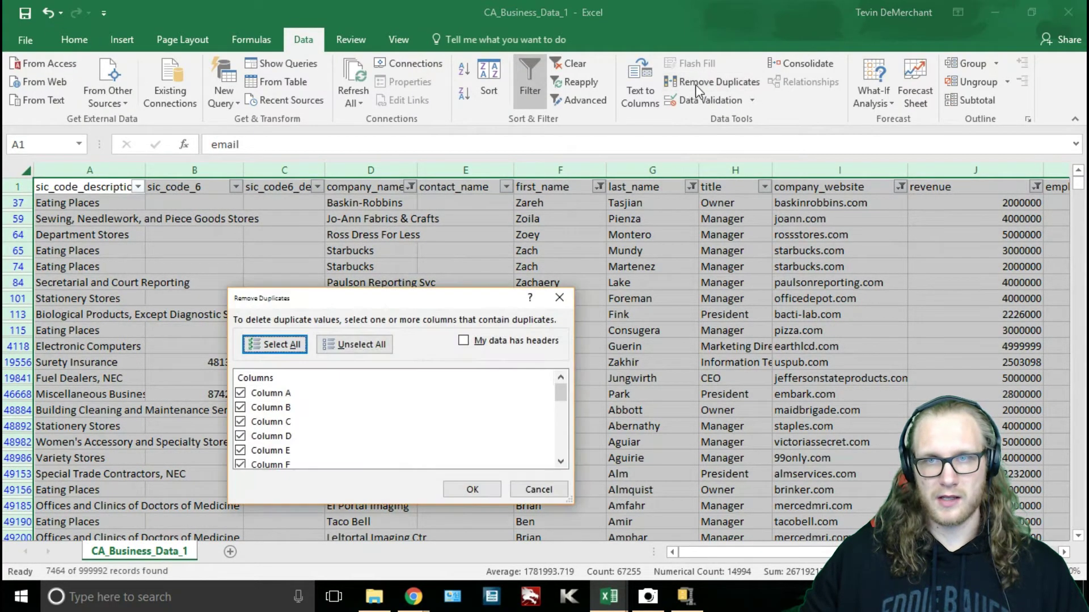
left_click(461, 486)
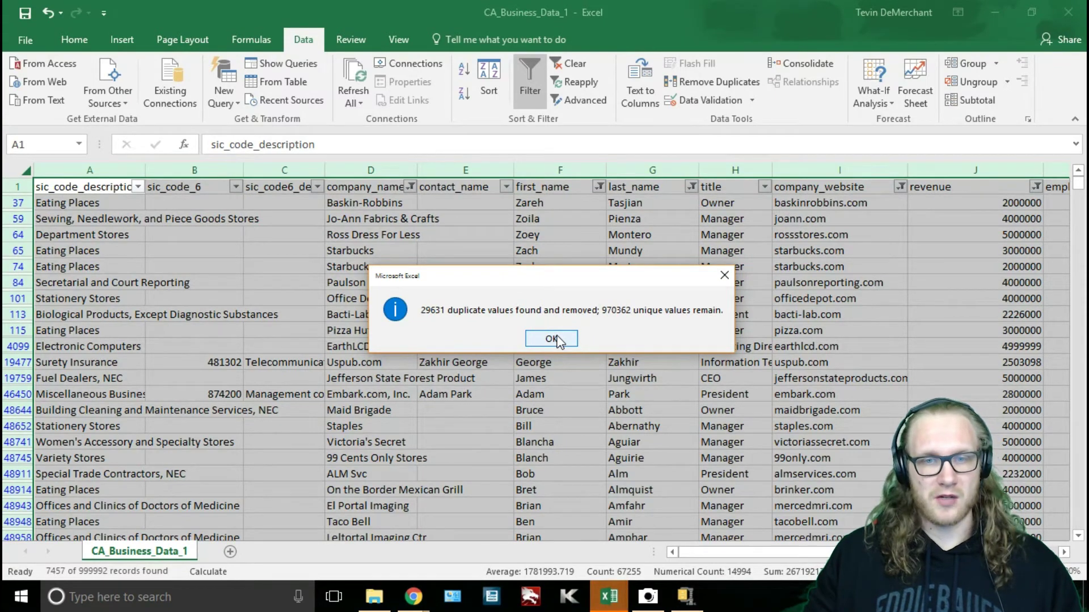
left_click(552, 339)
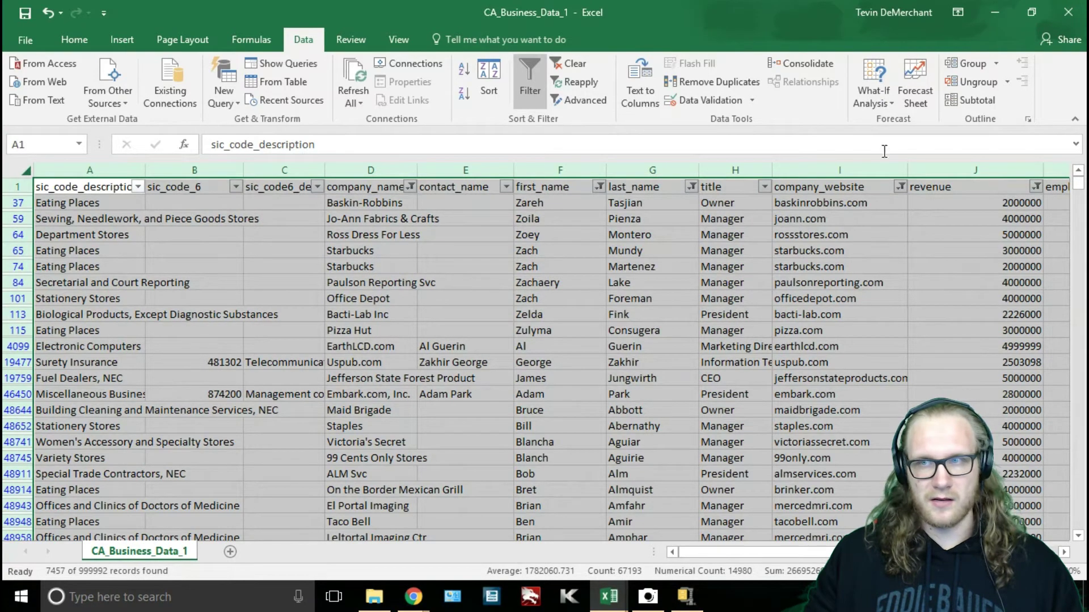
Sort the whole sheet from A to Z by the SIC code description in column A.
left_click(74, 39)
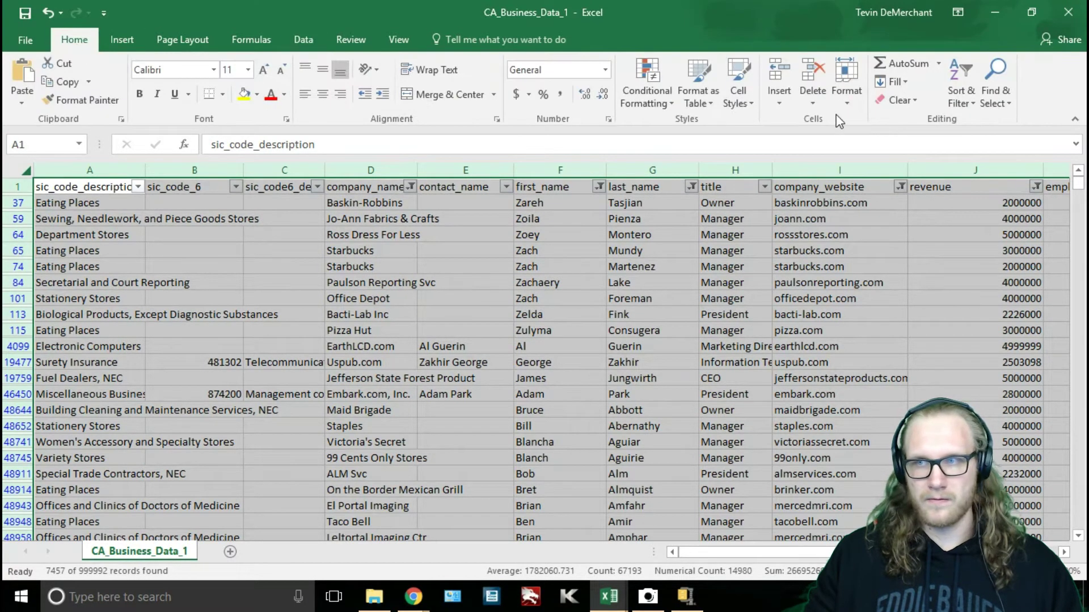
left_click(964, 74)
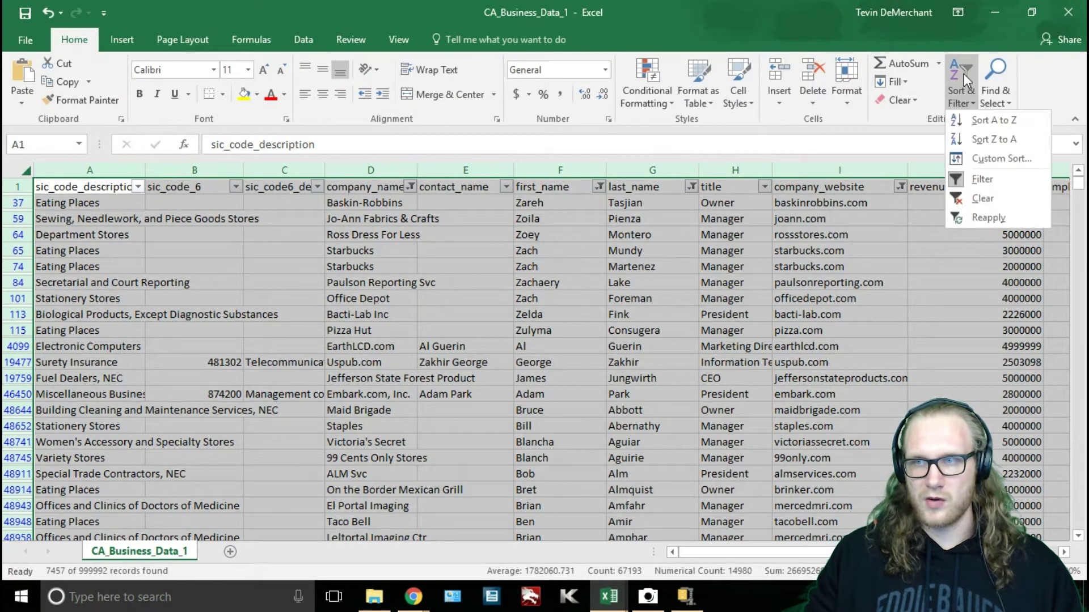
left_click(986, 120)
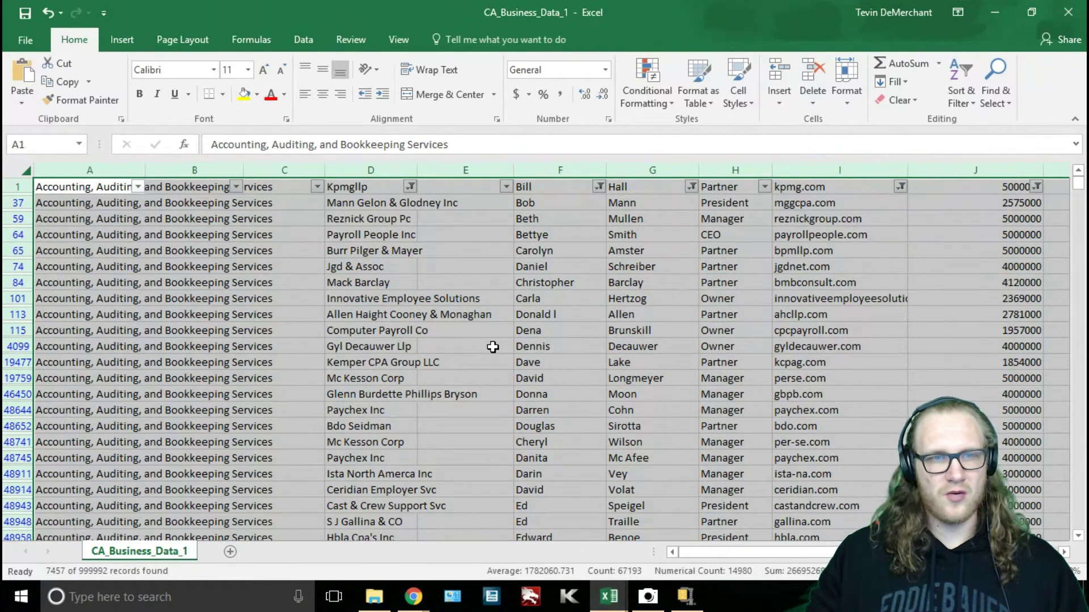
Examine the sorted records, comparing industry descriptions with company names, revenue and employee values from the accounting rows through the boat dealers.
scroll(788, 253, "down", 1)
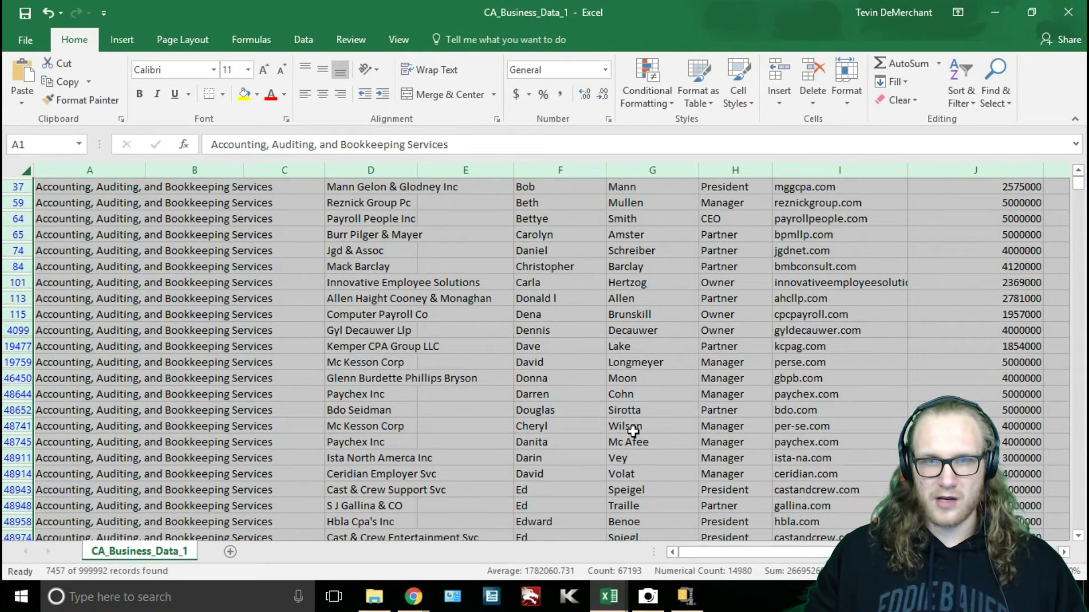
left_click_drag(783, 552, 856, 552)
scroll(776, 476, "up", 1)
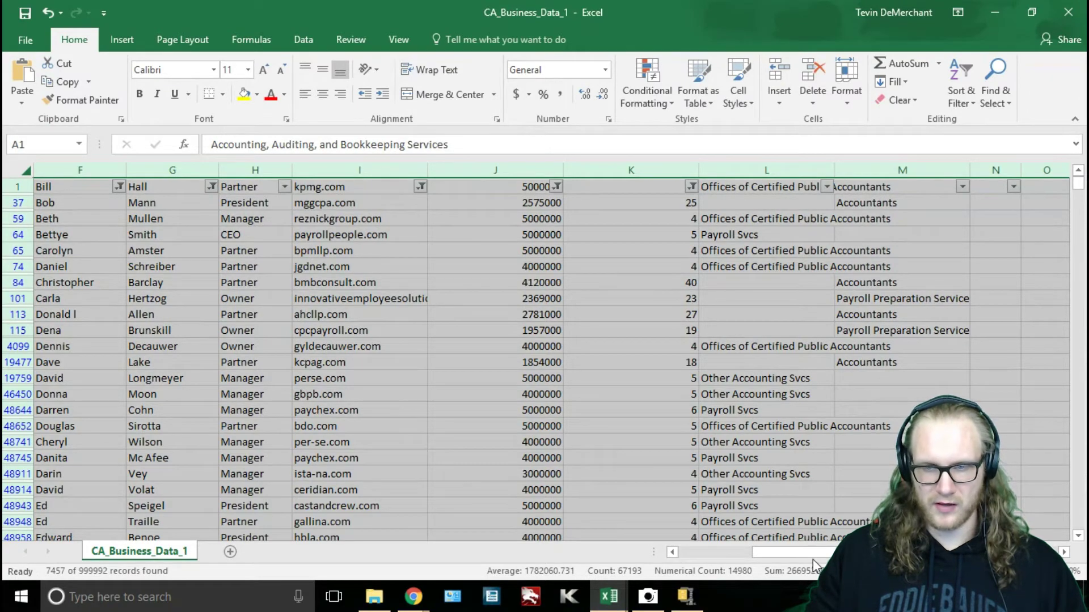
left_click_drag(812, 559, 731, 563)
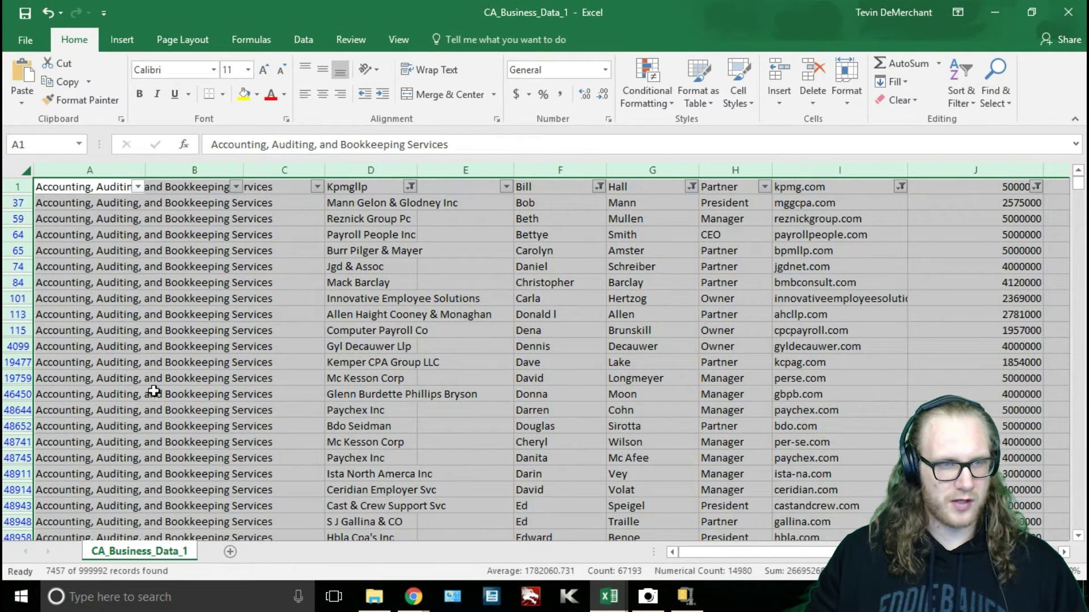
left_click(131, 292)
scroll(221, 318, "down", 3)
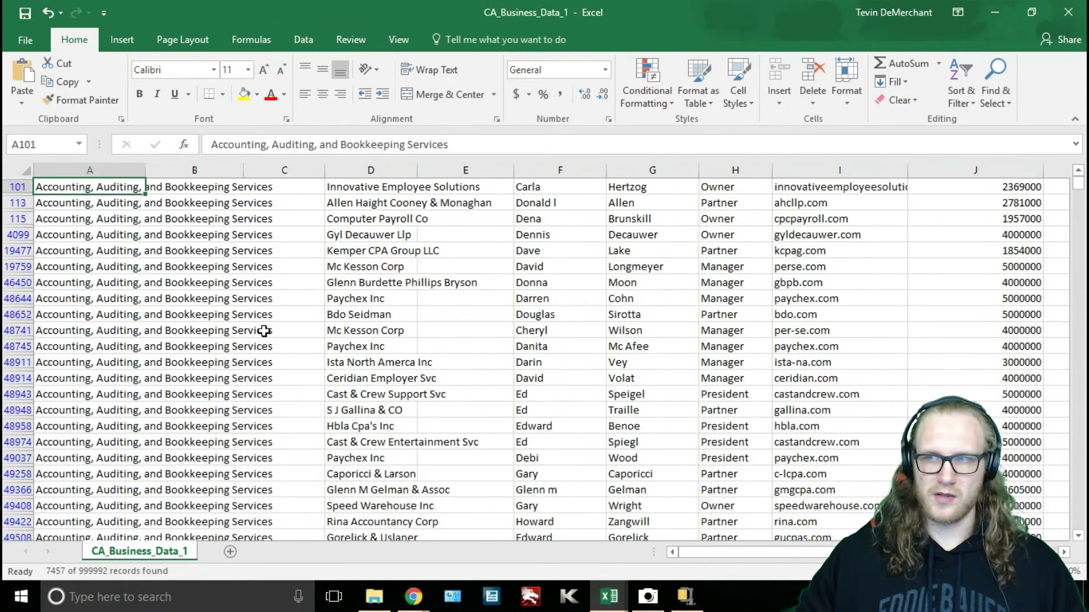
scroll(264, 332, "down", 1)
left_click_drag(1078, 193, 1078, 220)
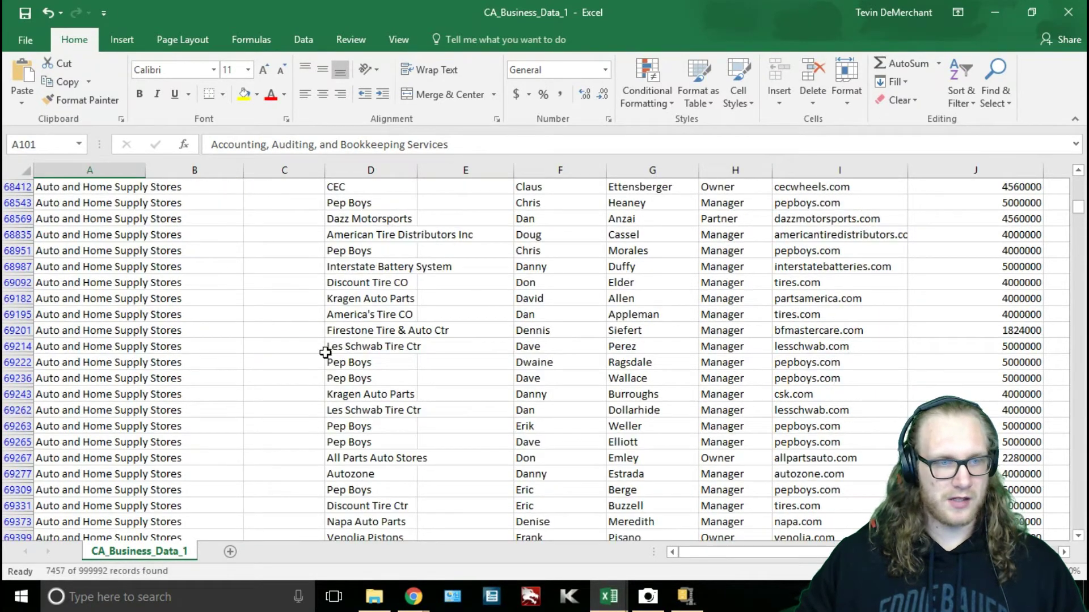
left_click(145, 301)
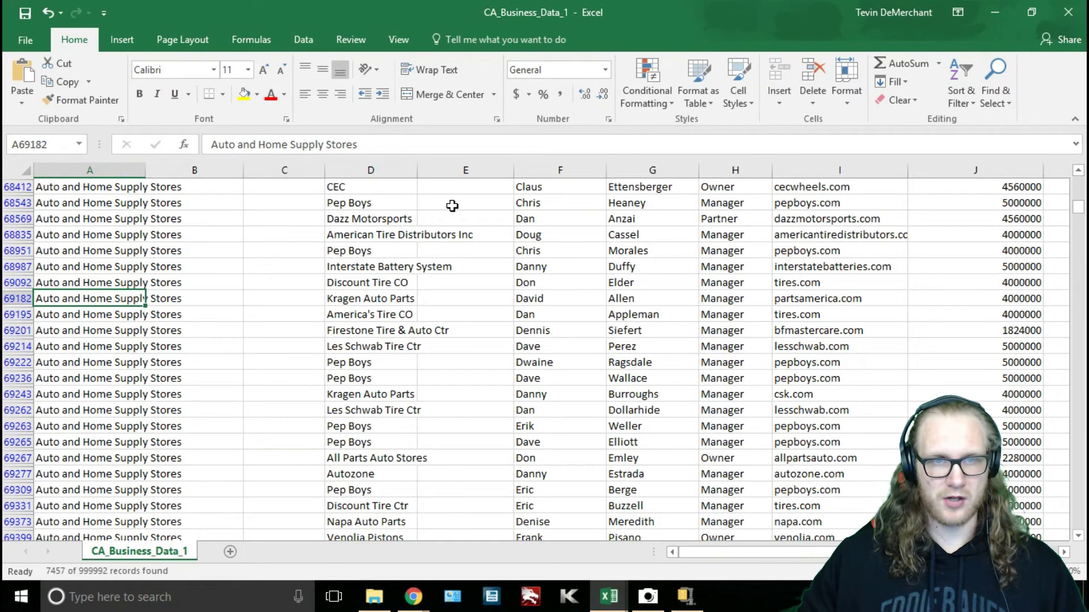
scroll(232, 408, "down", 15)
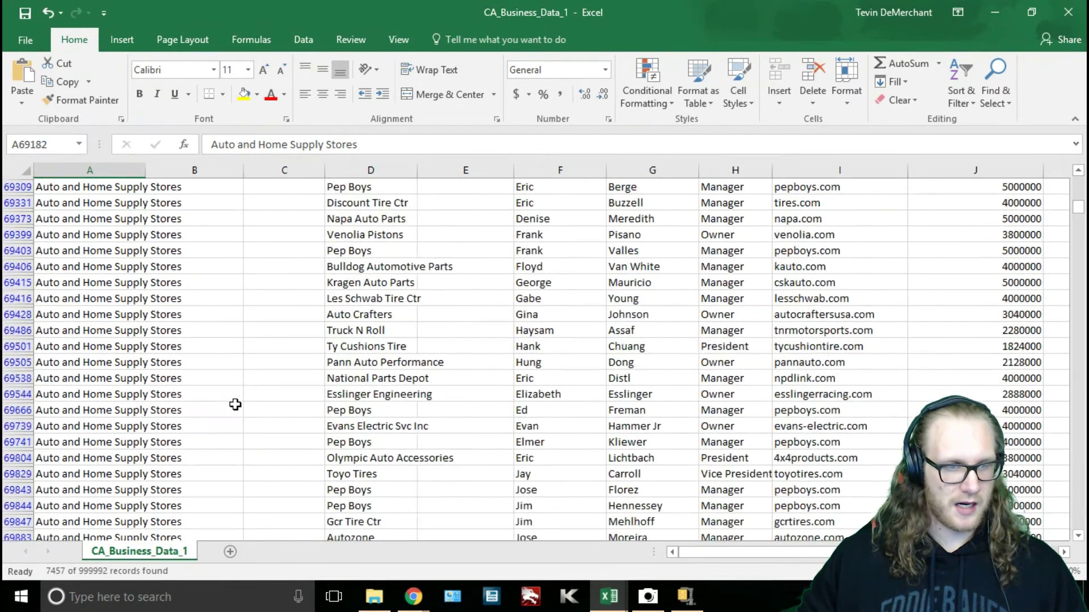
scroll(237, 408, "down", 8)
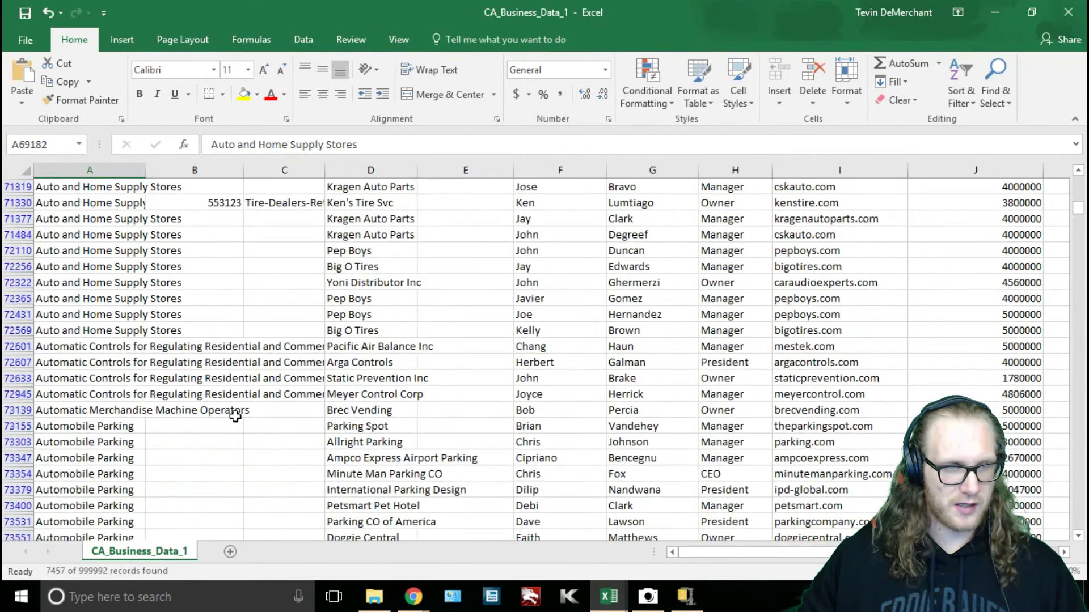
scroll(97, 460, "down", 1)
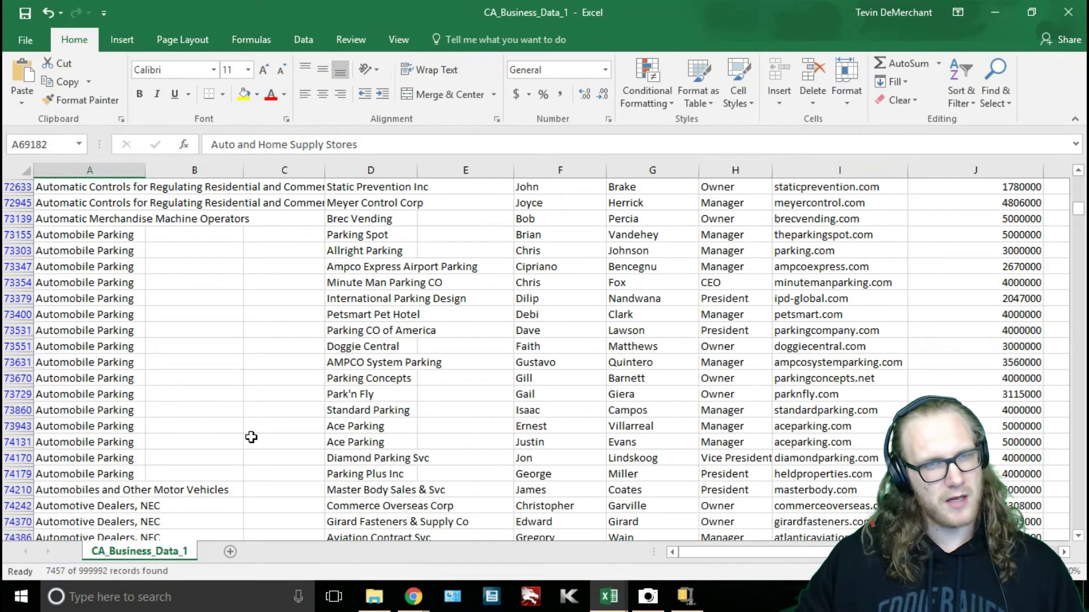
scroll(251, 437, "down", 7)
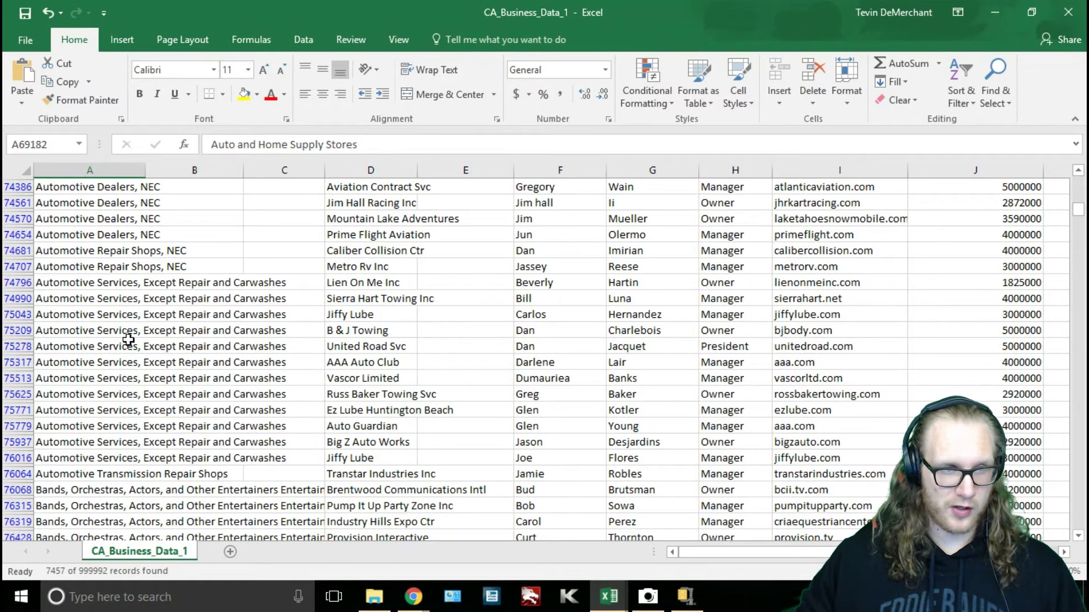
left_click(373, 458)
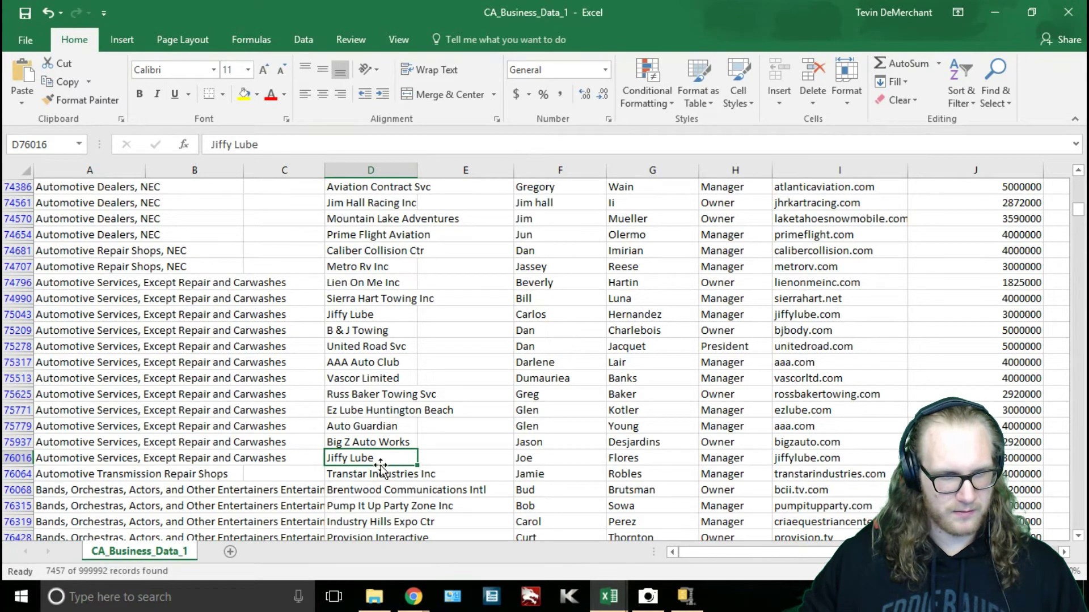
scroll(346, 465, "down", 4)
scroll(331, 458, "down", 6)
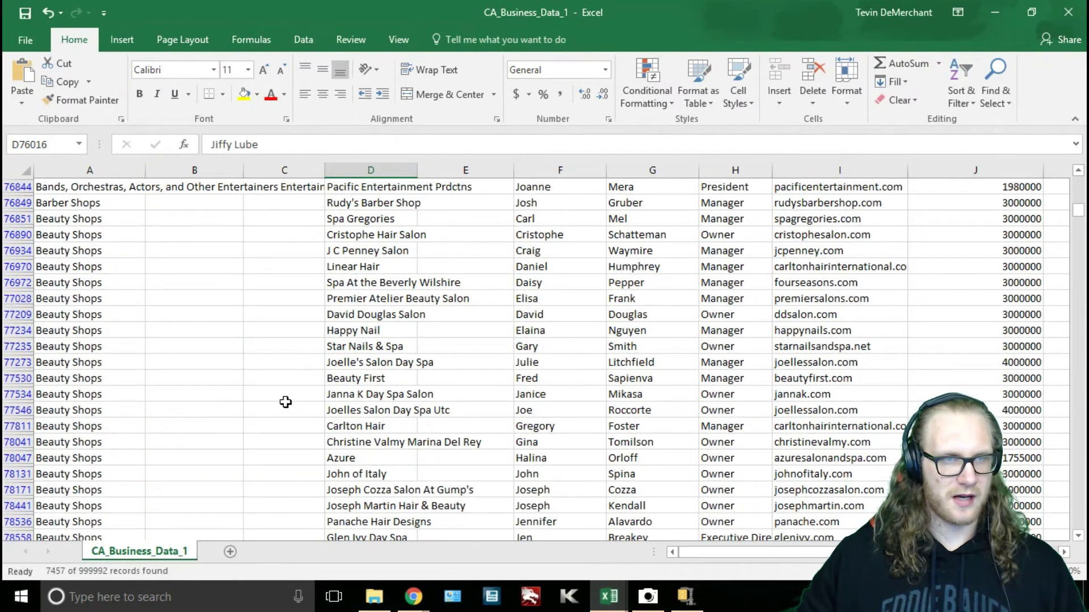
scroll(195, 339, "down", 5)
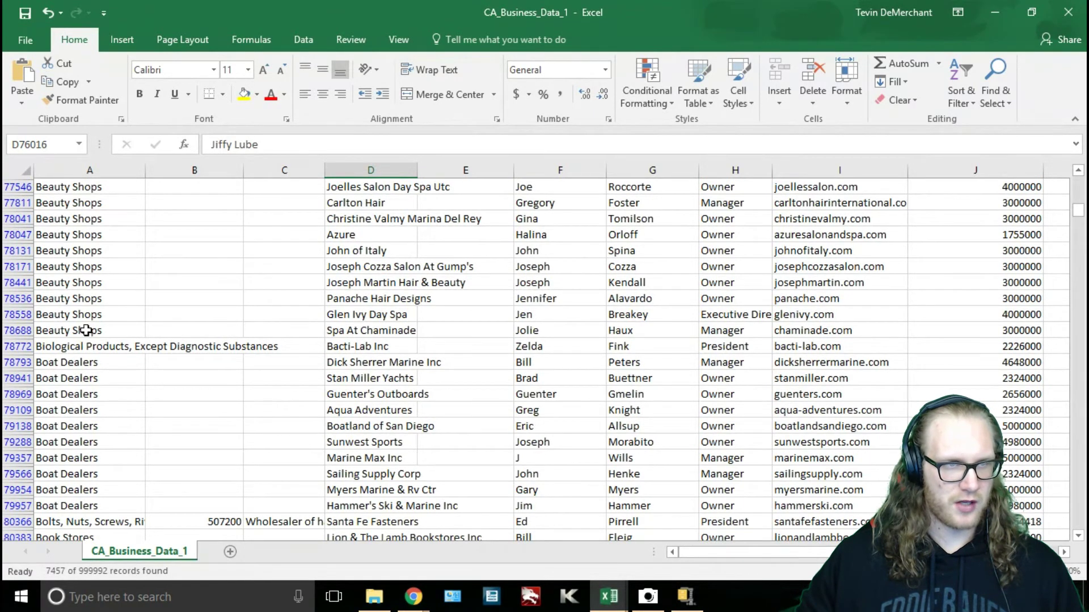
Filter the industry descriptions in column A to all search results matching "Offices".
scroll(143, 368, "up", 15)
scroll(143, 368, "up", 10)
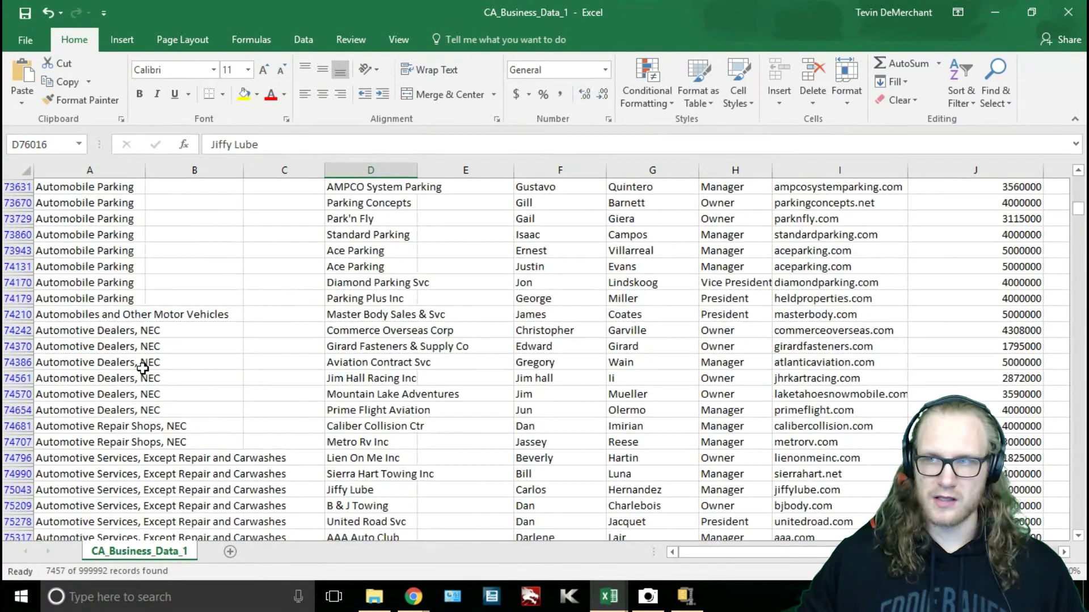
left_click_drag(1079, 209, 1078, 176)
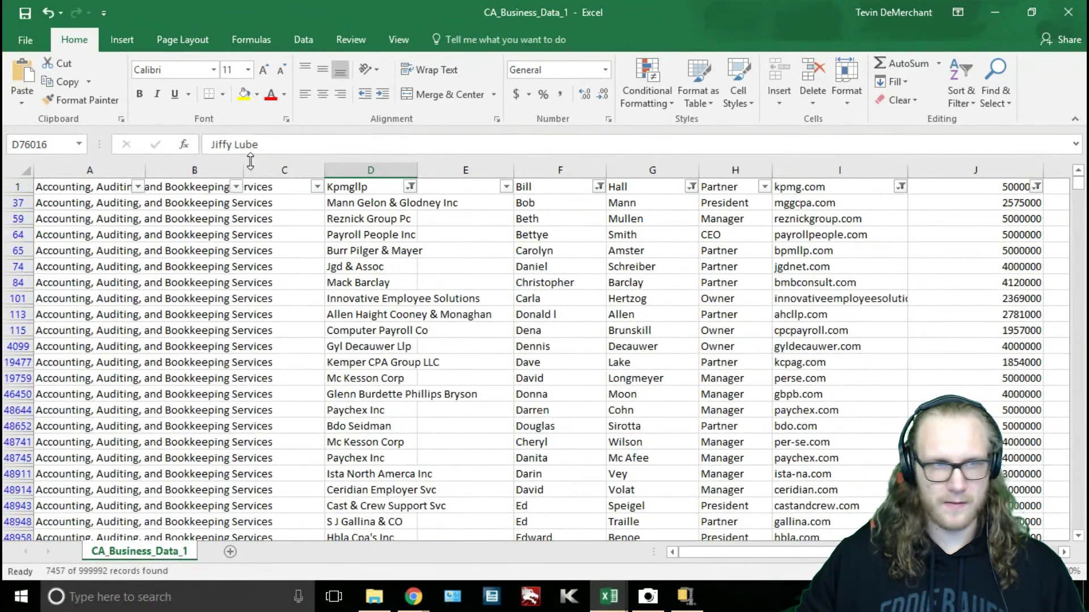
left_click(138, 186)
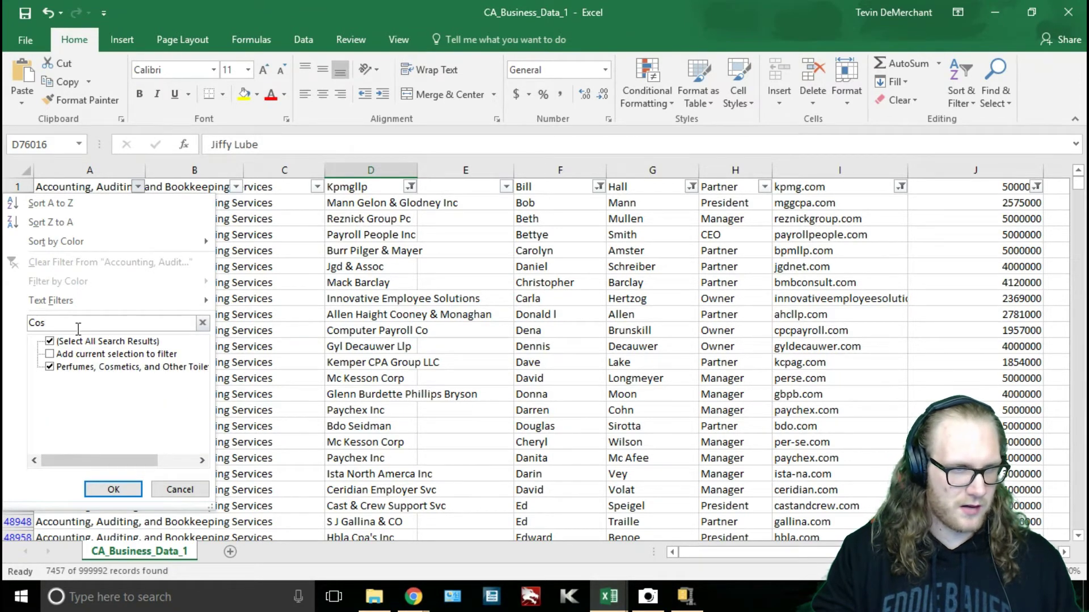
key("BackSpace")
key("BackSpace")
key("BackSpace")
type("O")
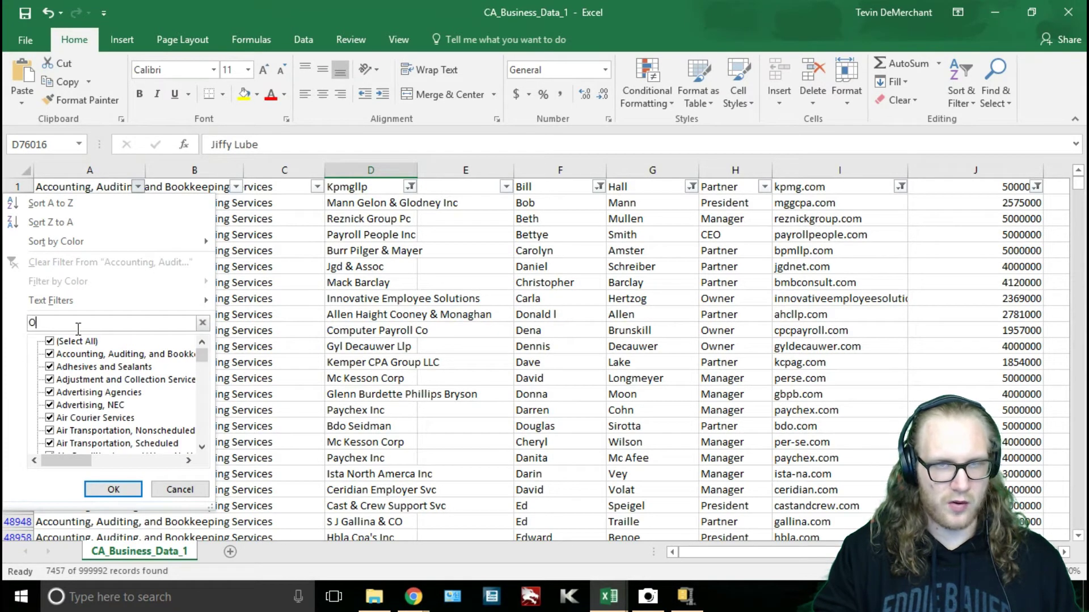
type("ffice")
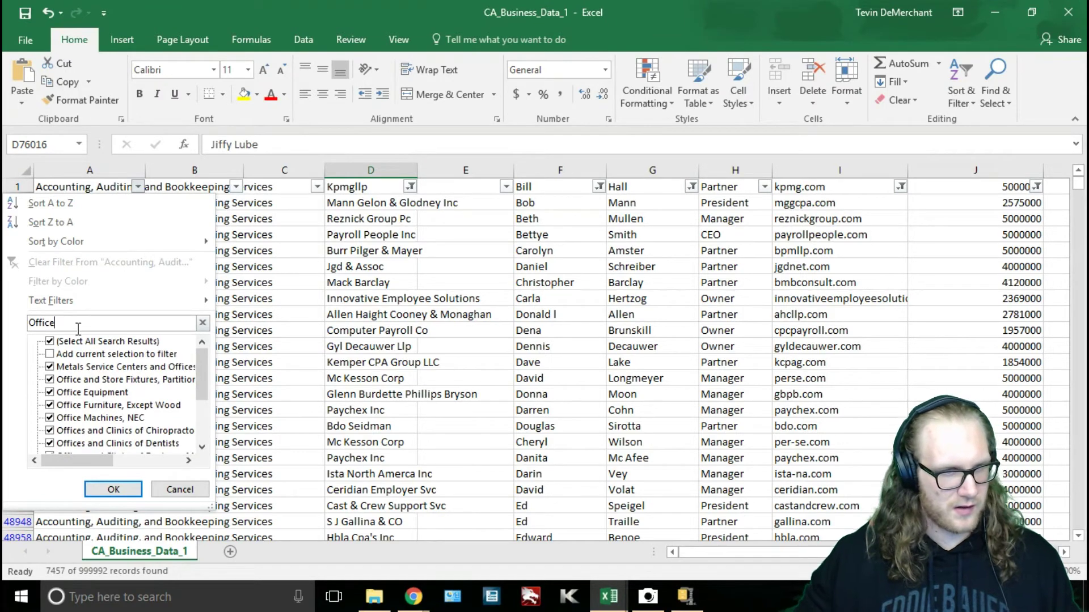
type("s")
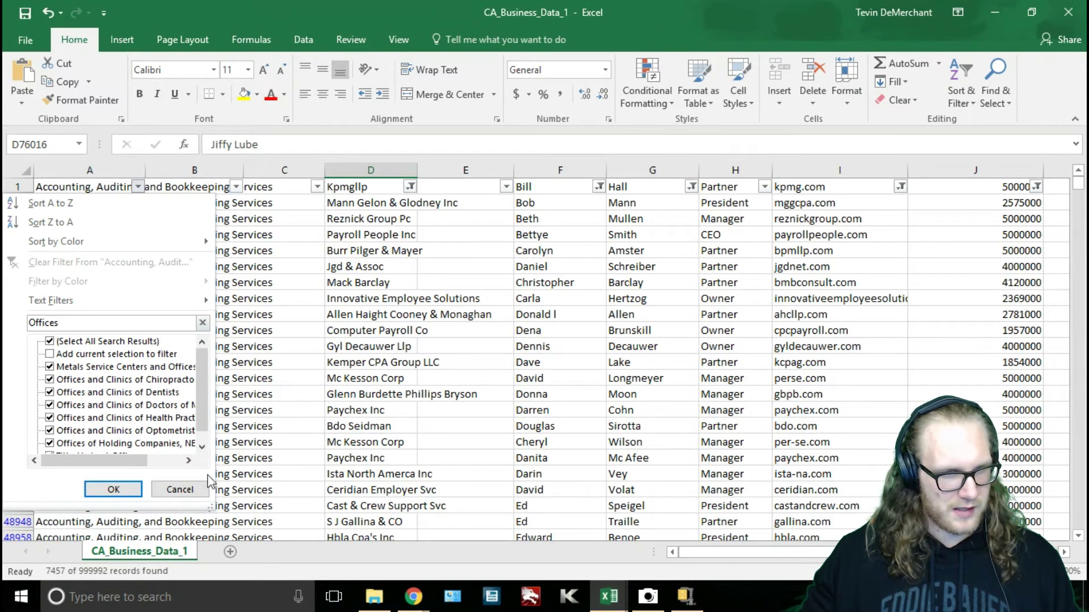
left_click_drag(211, 508, 369, 510)
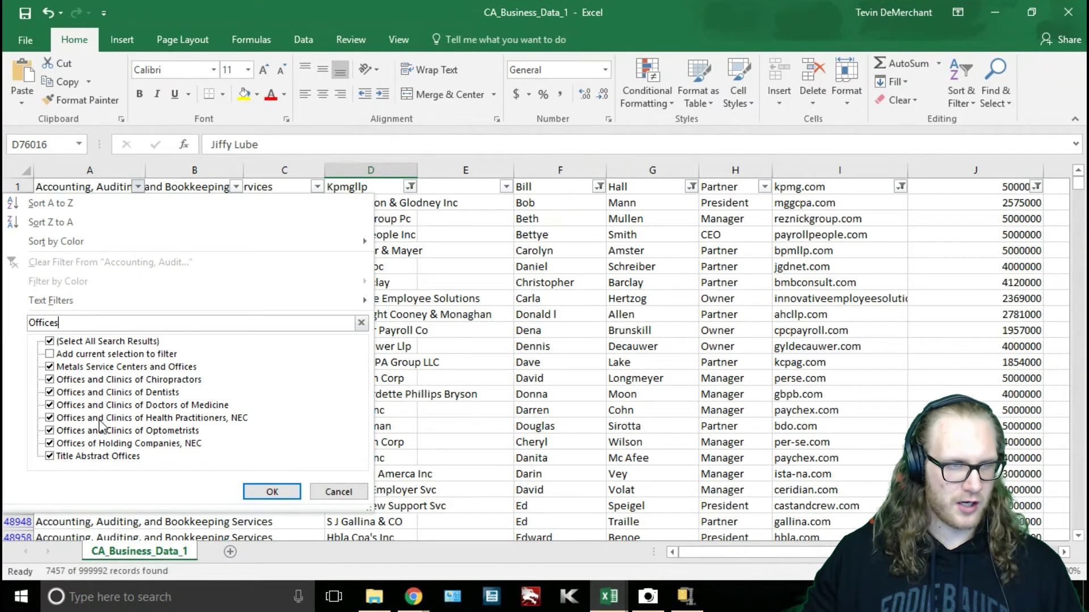
left_click(253, 493)
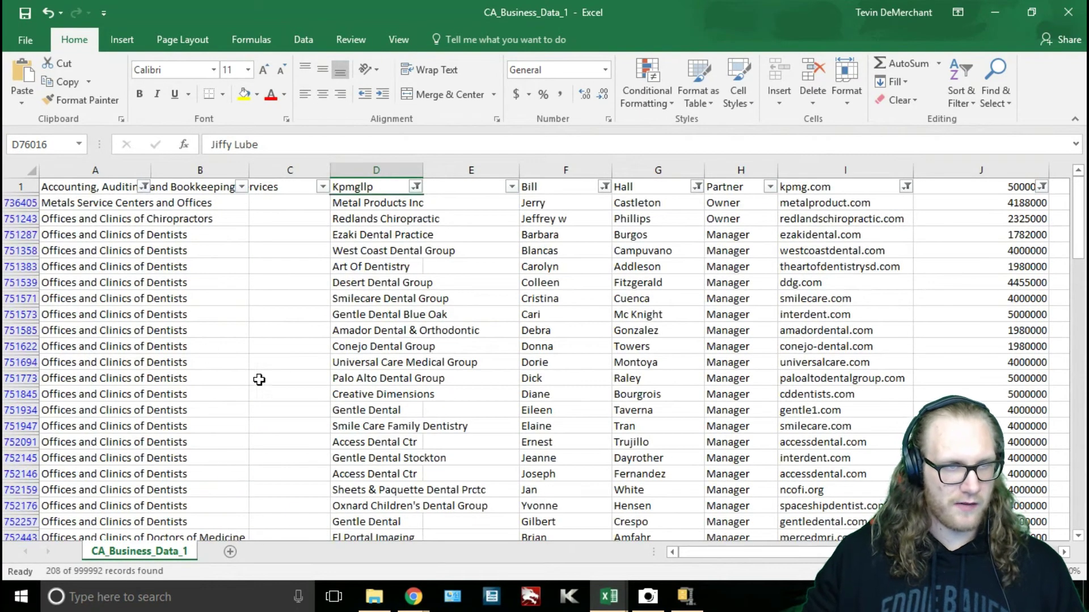
Examine the filtered office records, reviewing the industry descriptions and company names from metals service centers through dentists and doctors of medicine.
scroll(264, 386, "down", 1)
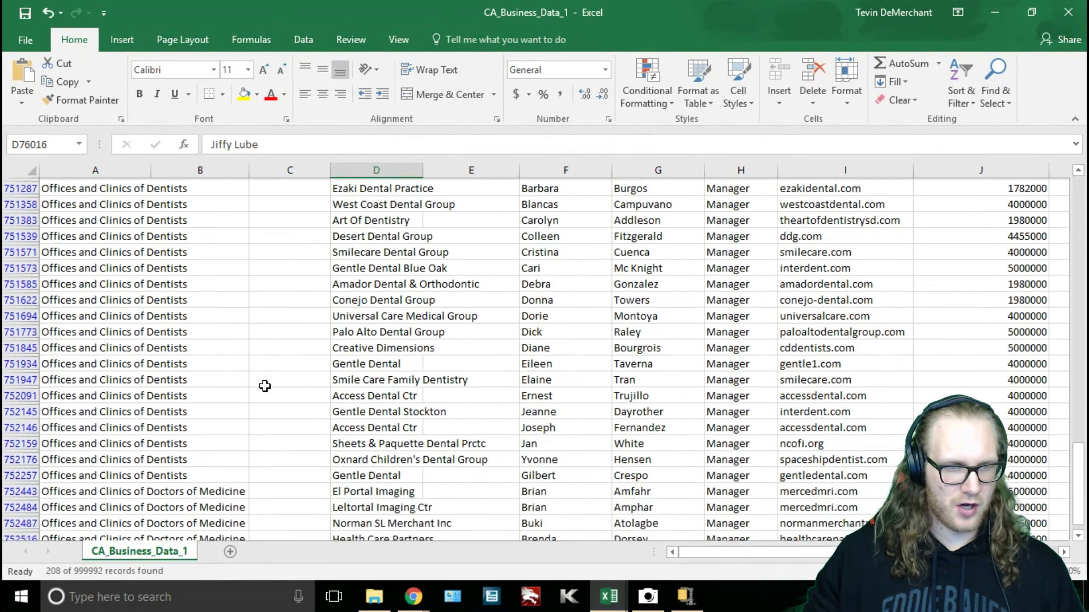
scroll(264, 386, "down", 2)
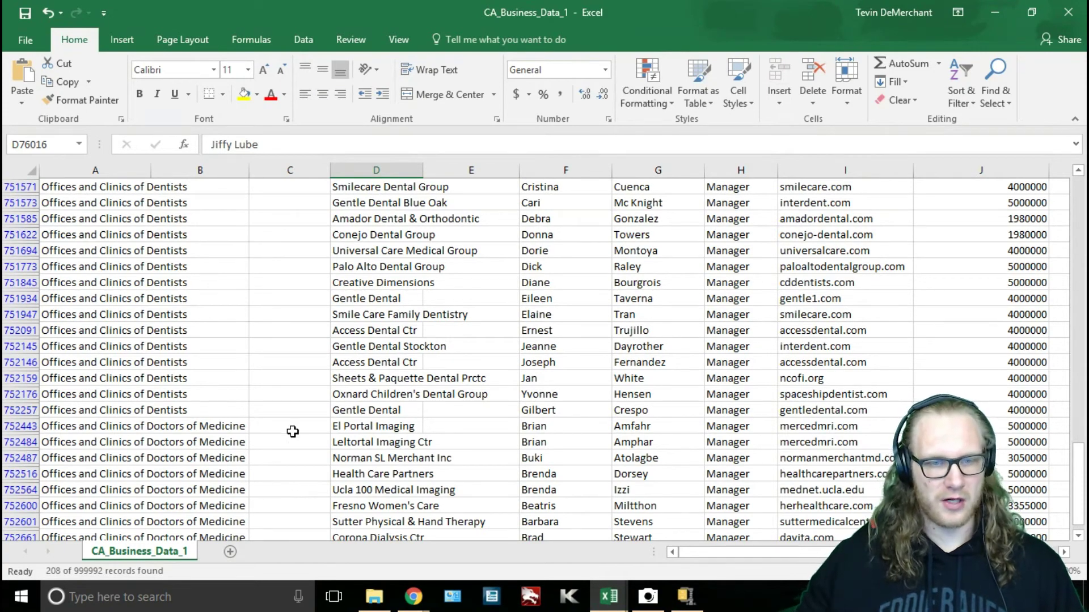
scroll(293, 428, "down", 3)
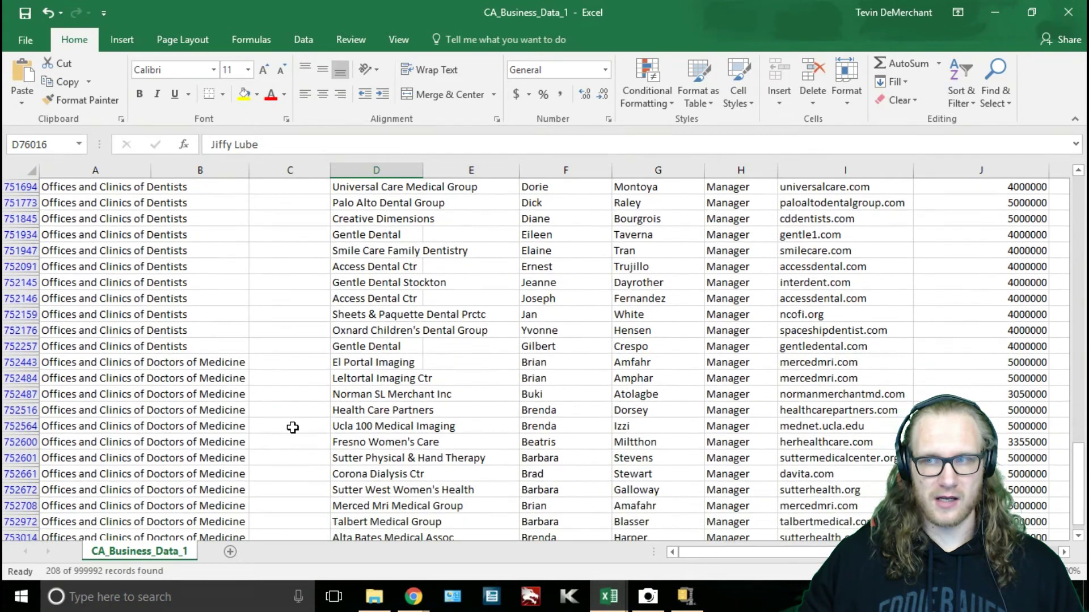
scroll(292, 428, "down", 6)
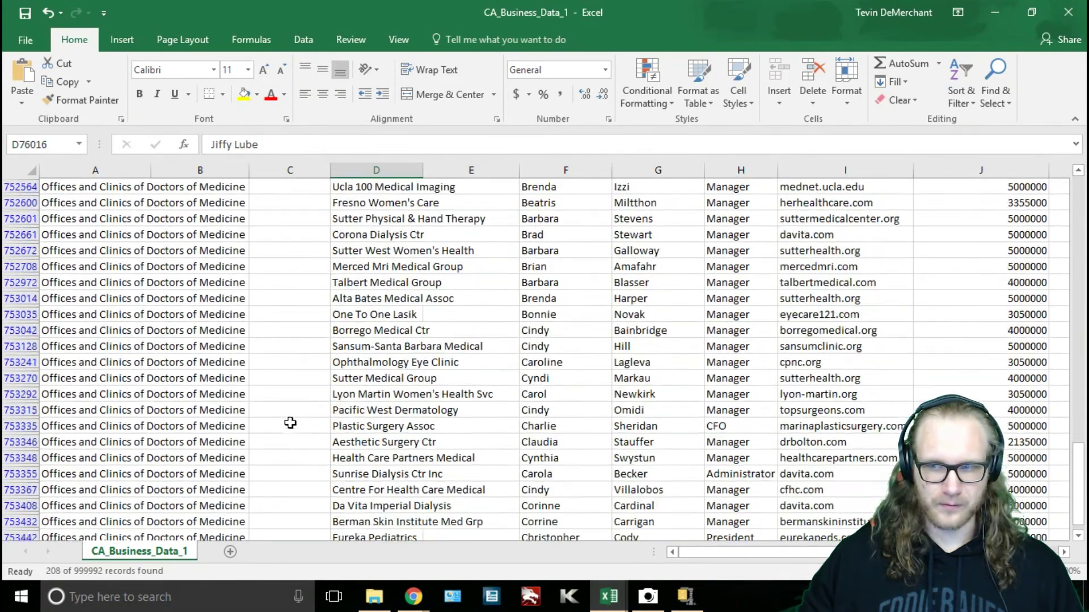
scroll(286, 412, "down", 7)
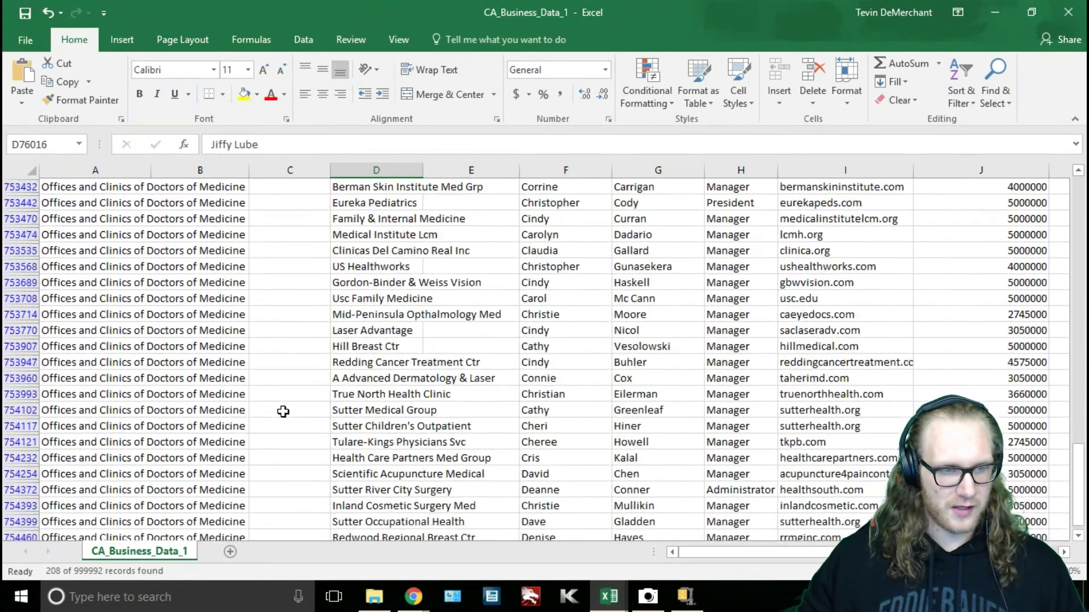
scroll(283, 412, "down", 1)
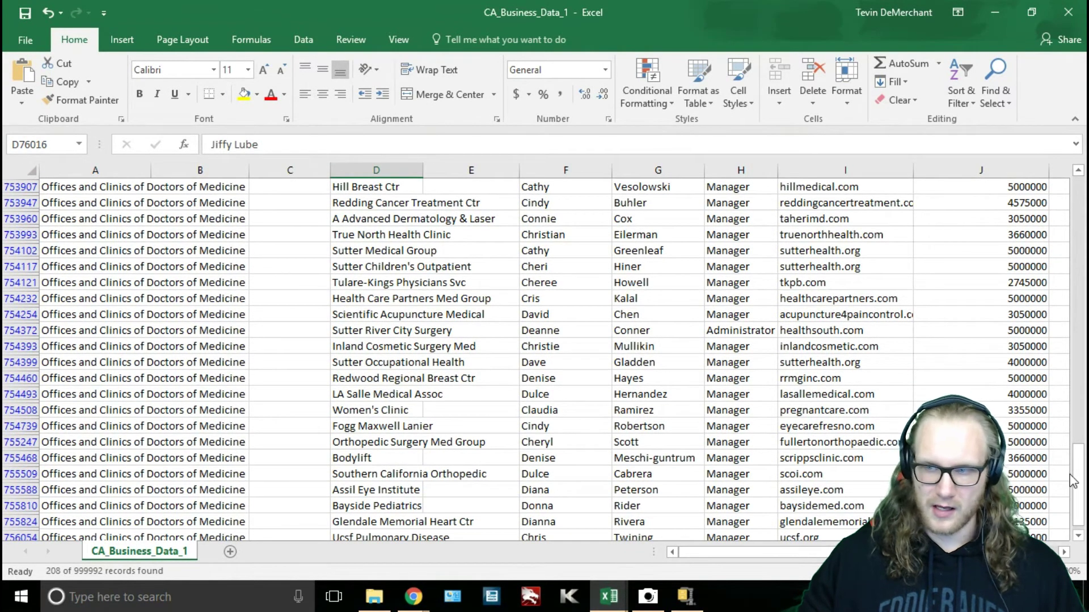
left_click_drag(1073, 480, 1081, 540)
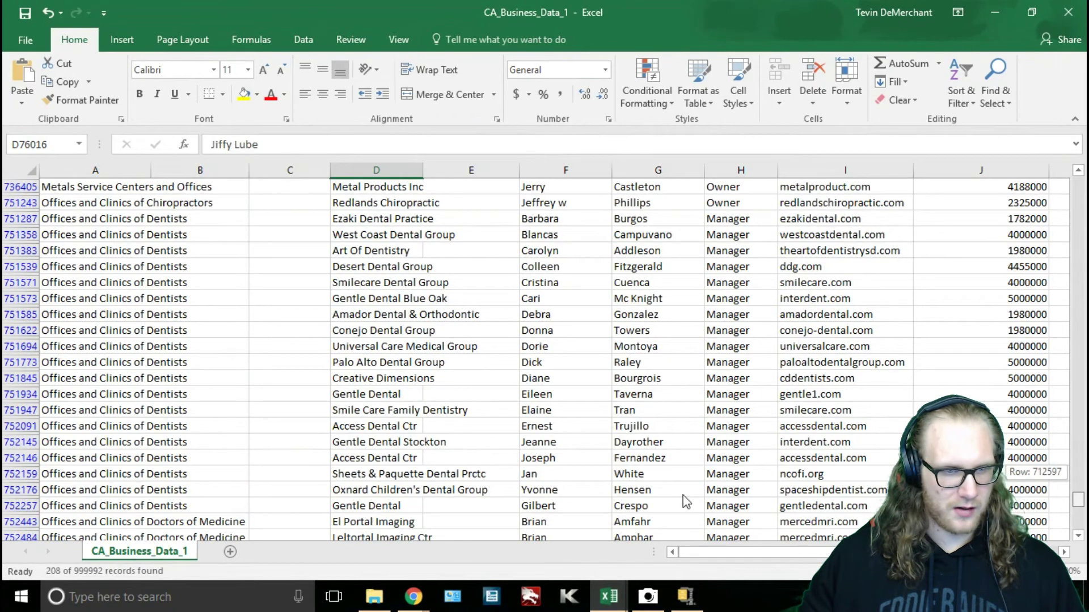
scroll(119, 293, "down", 10)
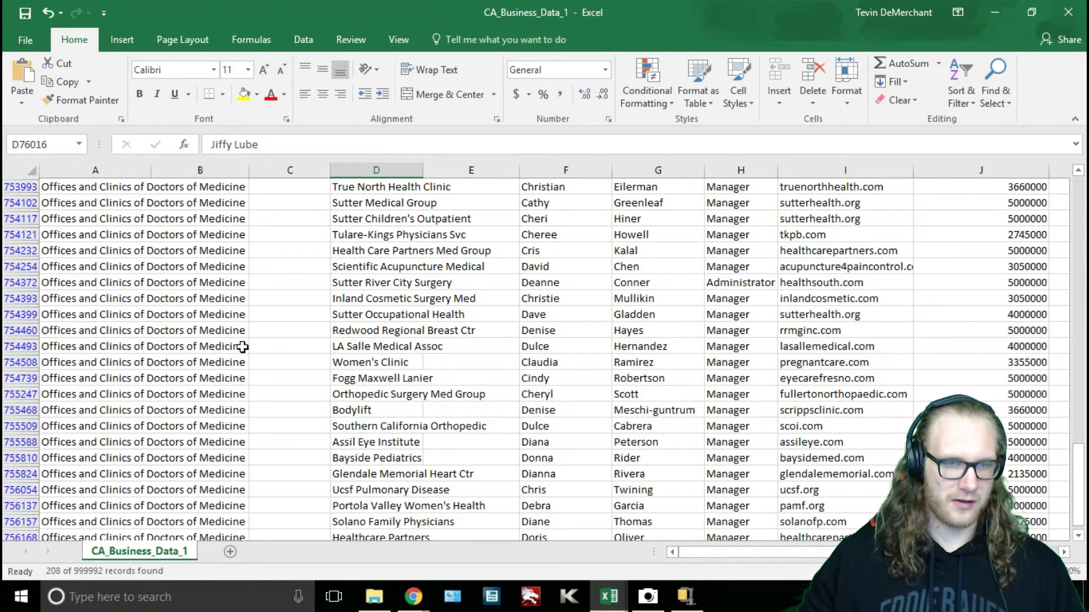
left_click_drag(1080, 470, 1079, 417)
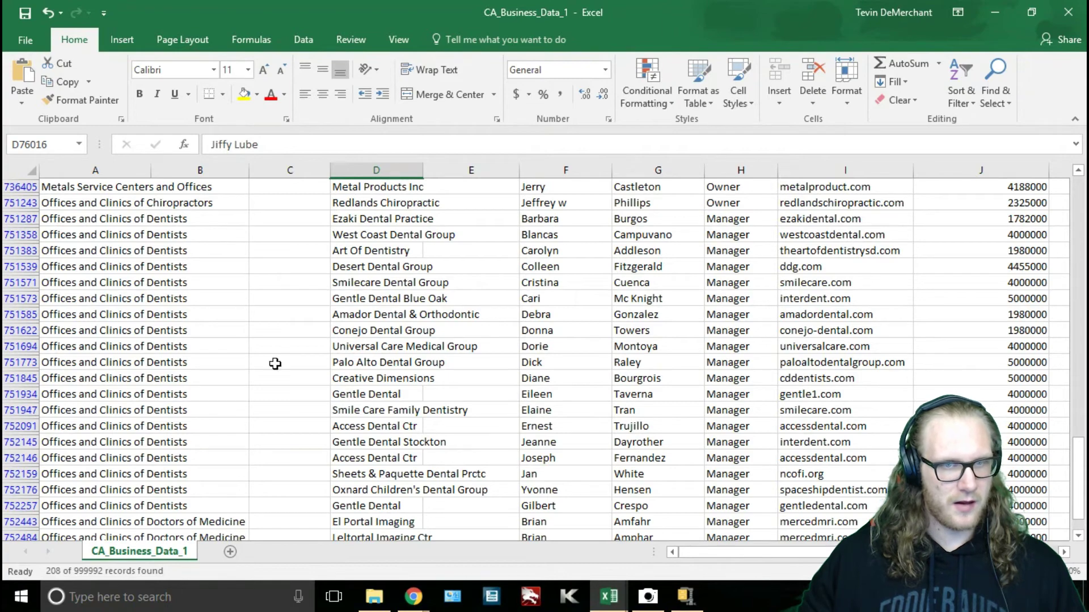
scroll(275, 363, "up", 1)
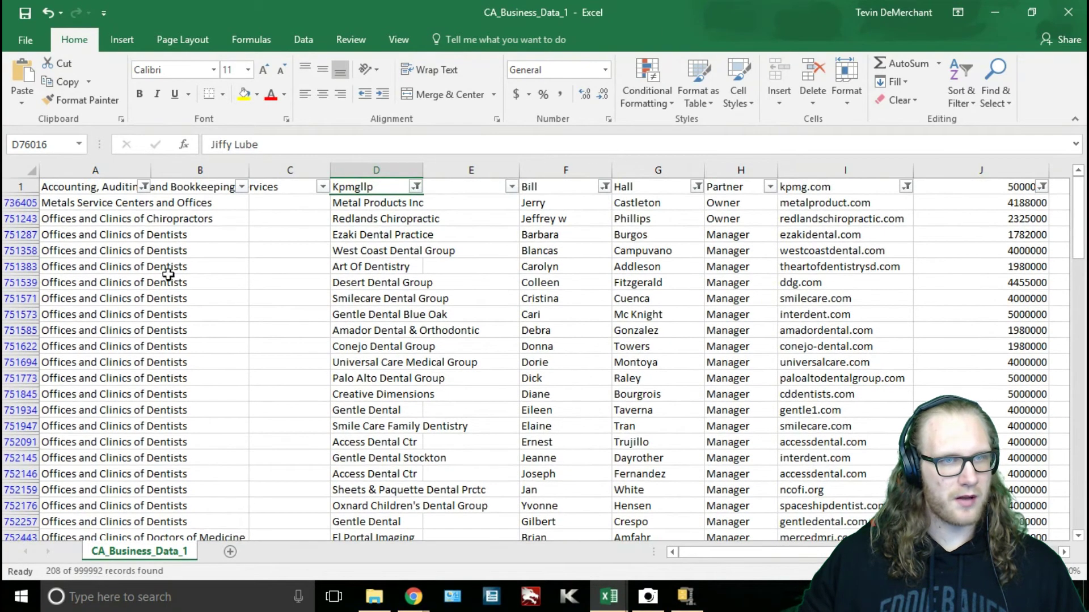
scroll(380, 408, "down", 1)
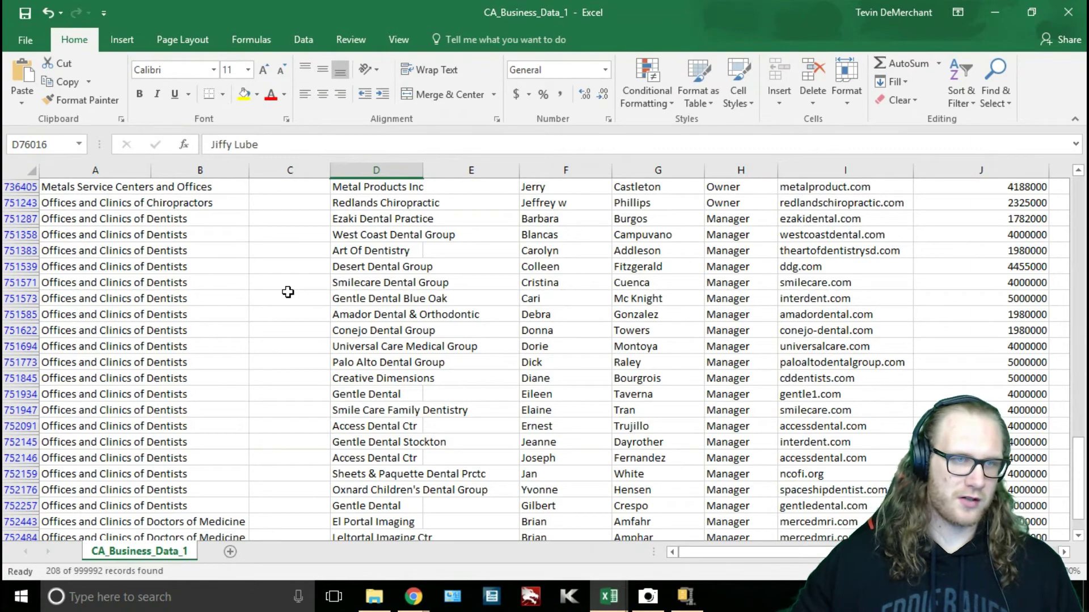
scroll(545, 358, "up", 1)
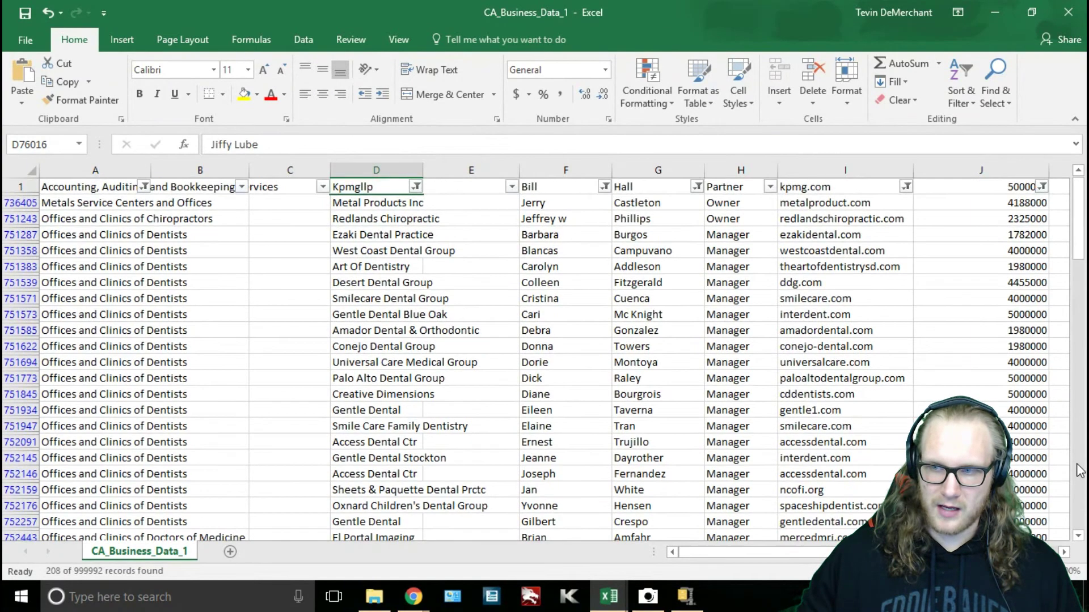
Reselect all industry descriptions in the column A filter so every industry is shown again.
left_click(145, 189)
left_click(99, 325)
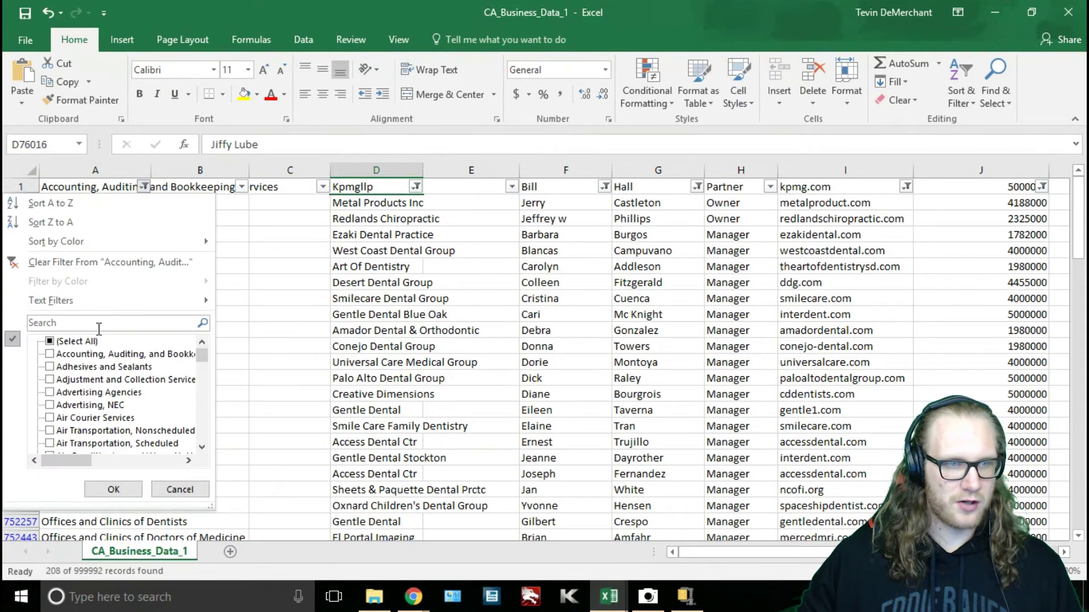
left_click(49, 342)
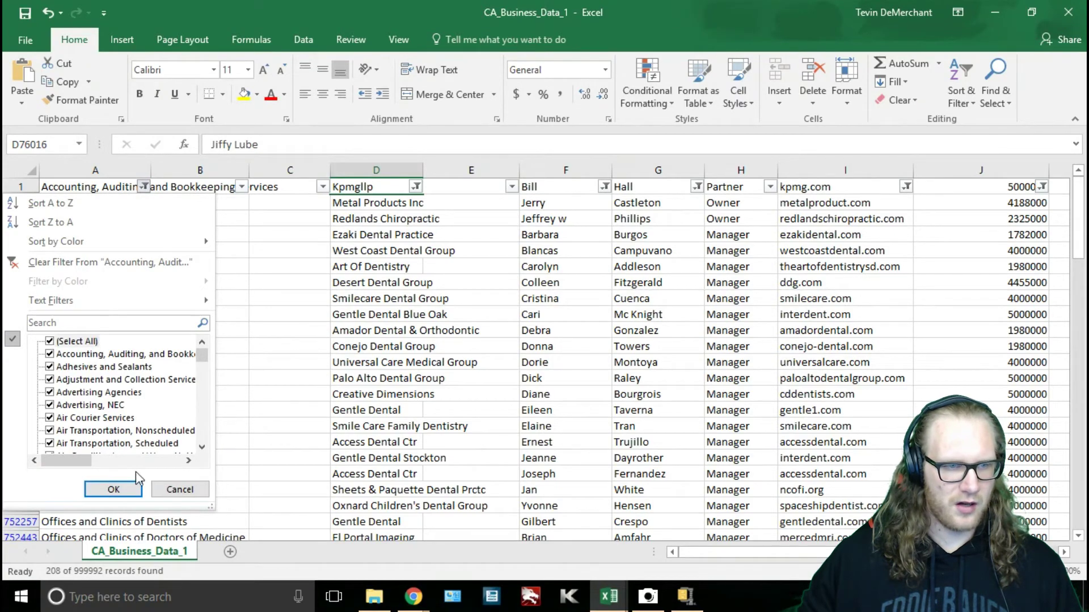
left_click(114, 489)
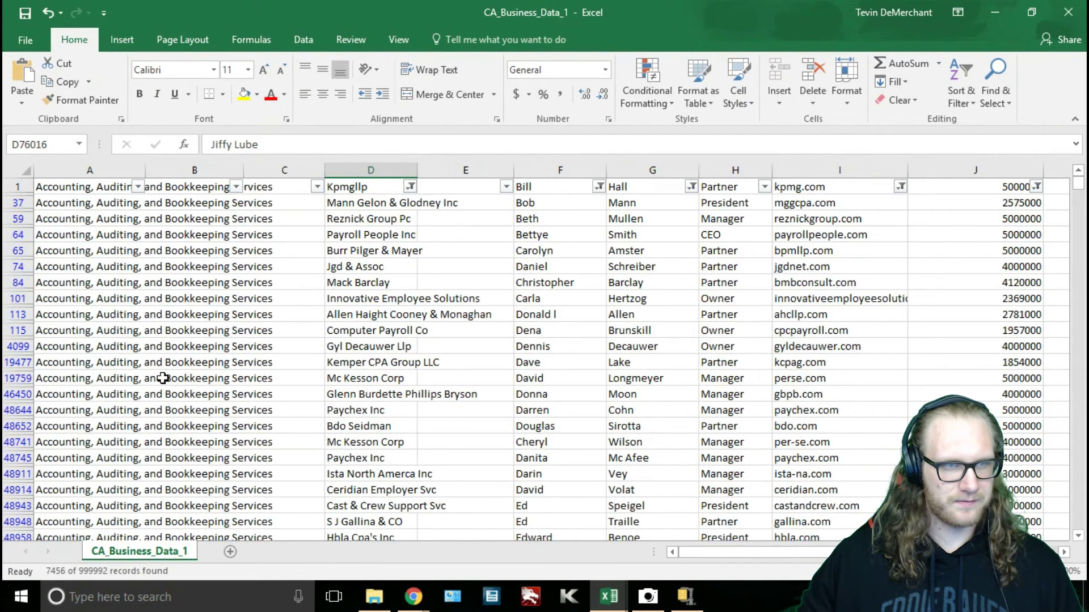
Exclude the blank entries from the column A industry filter, keeping all named industries selected.
left_click(138, 187)
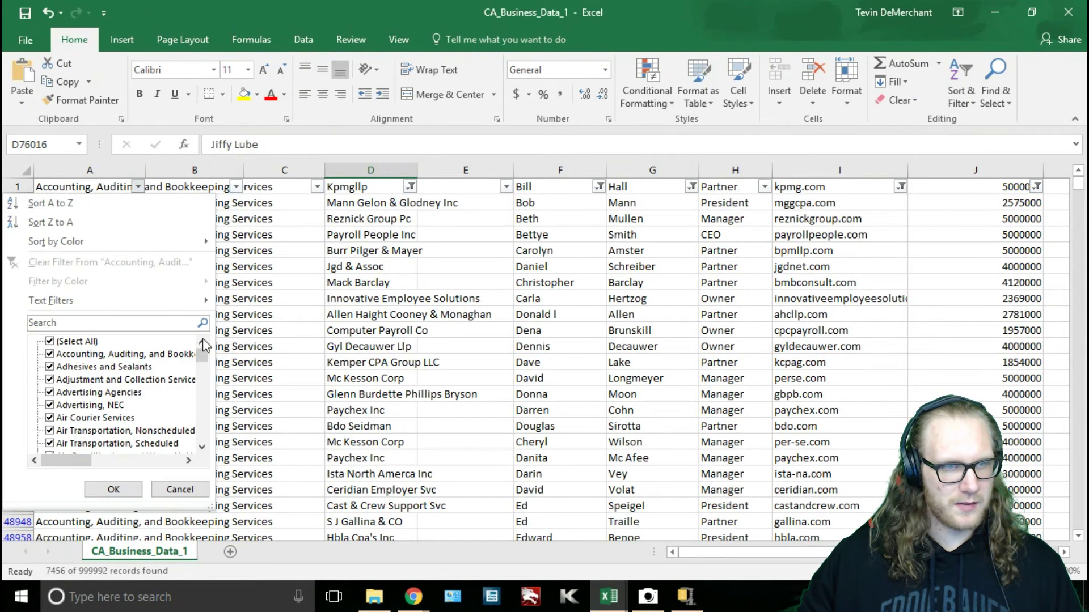
left_click_drag(201, 362, 211, 458)
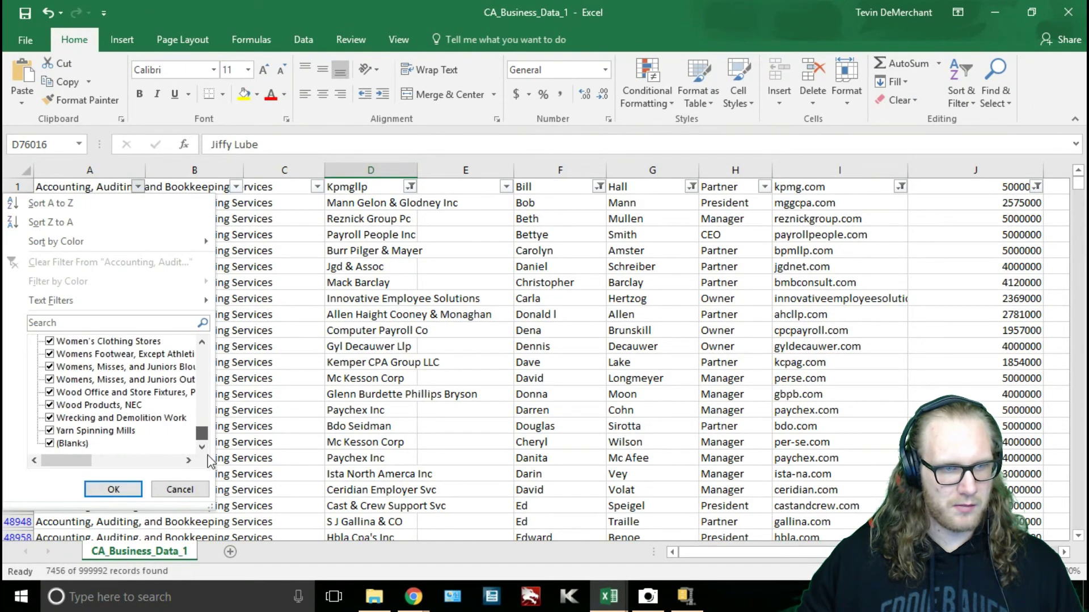
left_click(49, 444)
left_click(112, 489)
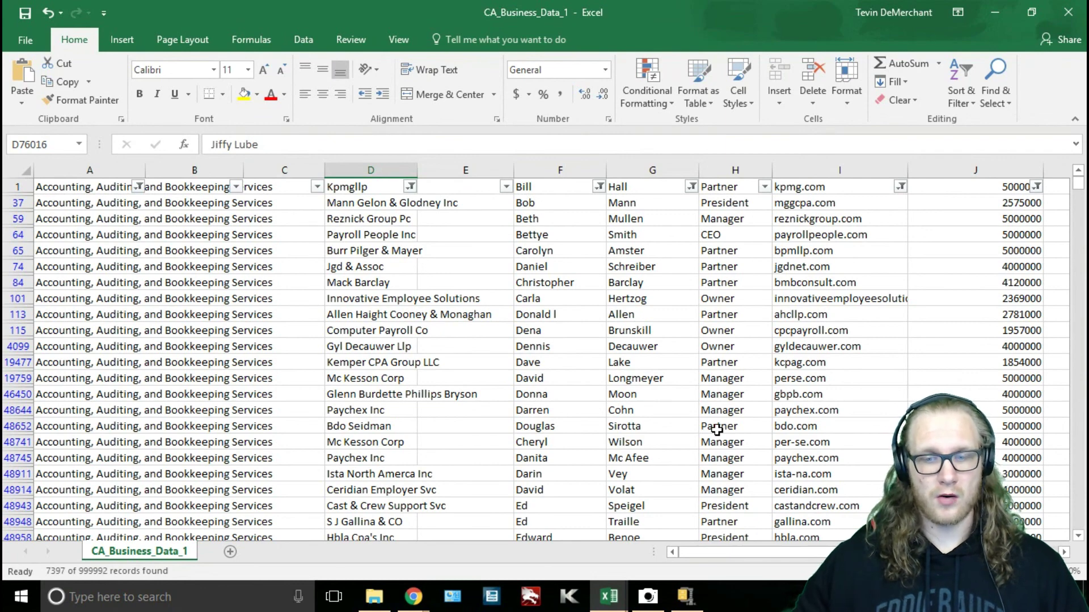
left_click(987, 10)
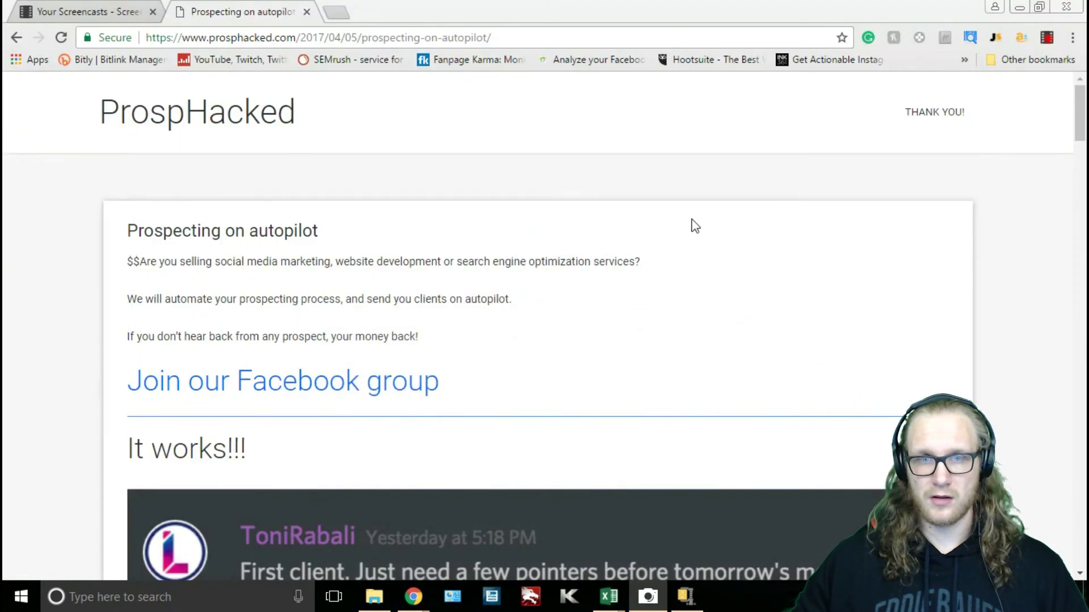
left_click(1047, 40)
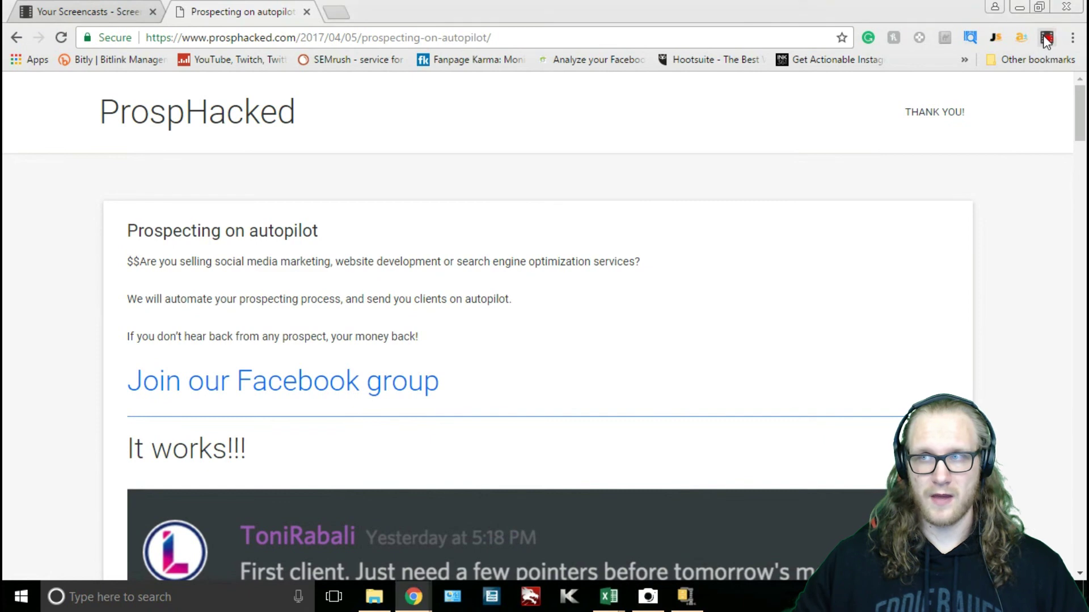
left_click(1047, 38)
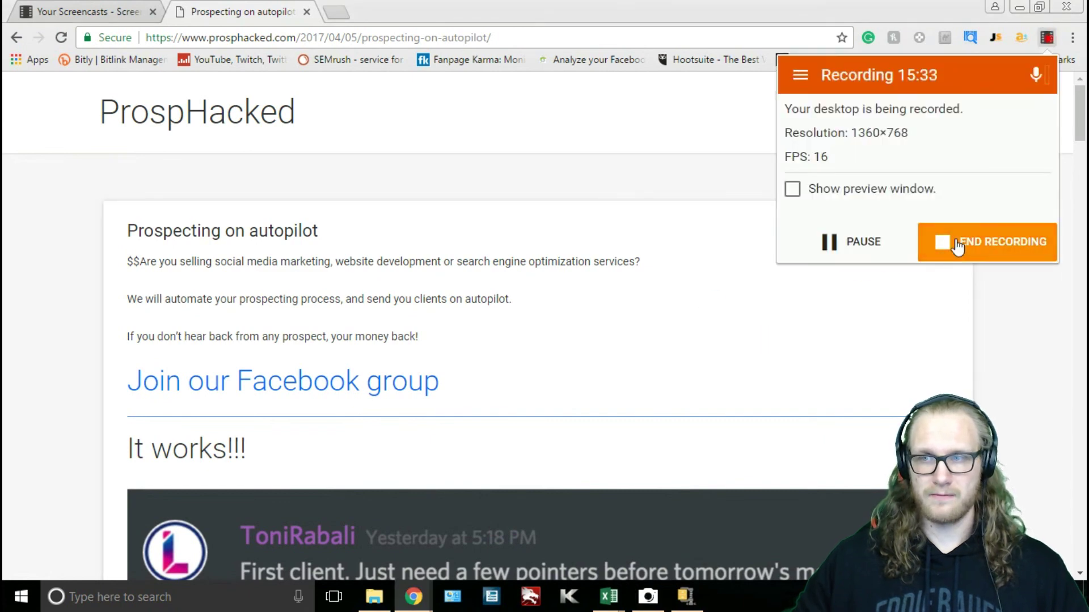